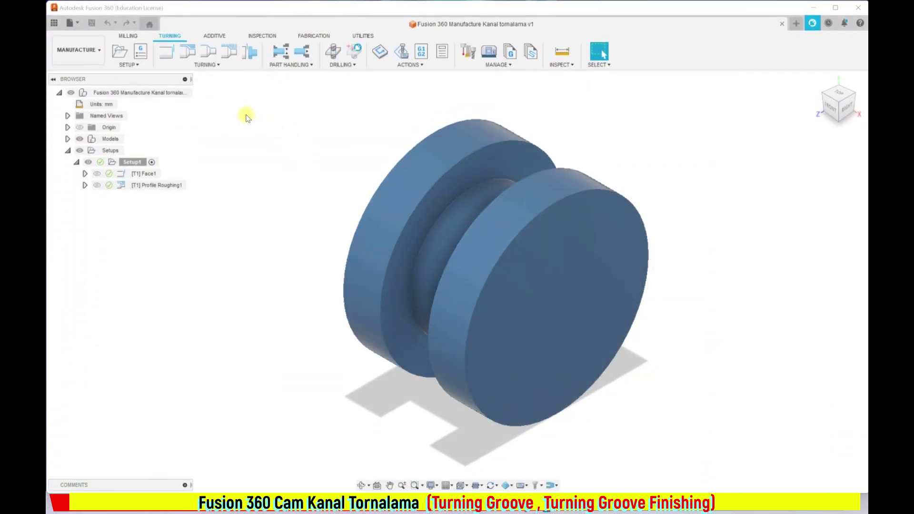
Step: Add a Turning Groove operation (Groove3) to Setup1 and open the tool library
left_click(215, 66)
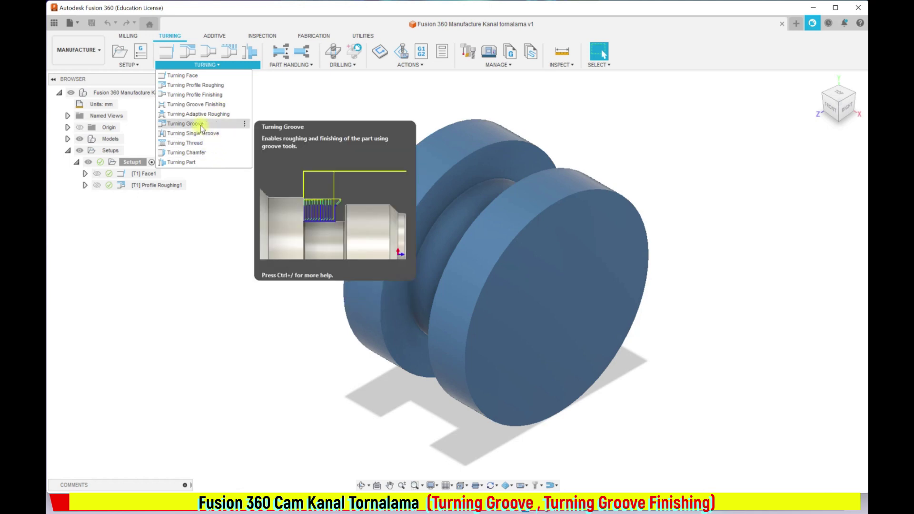
left_click(202, 127)
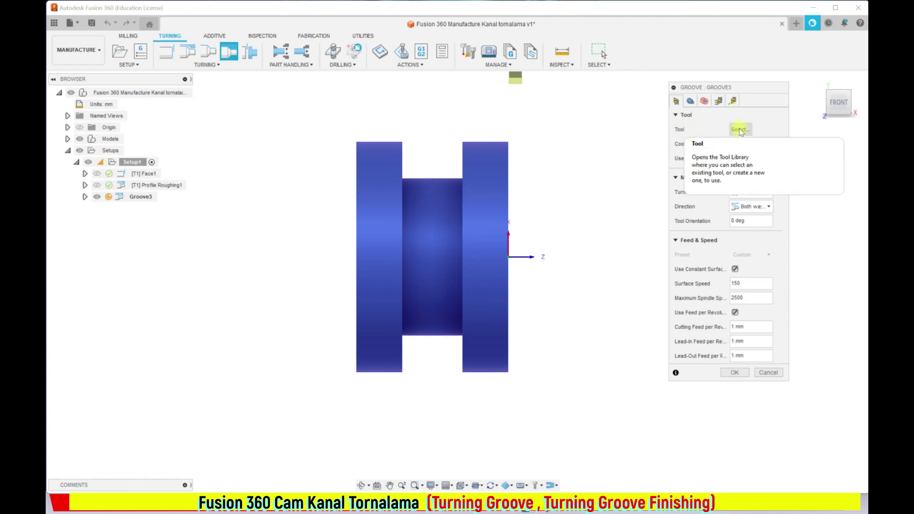
left_click(740, 129)
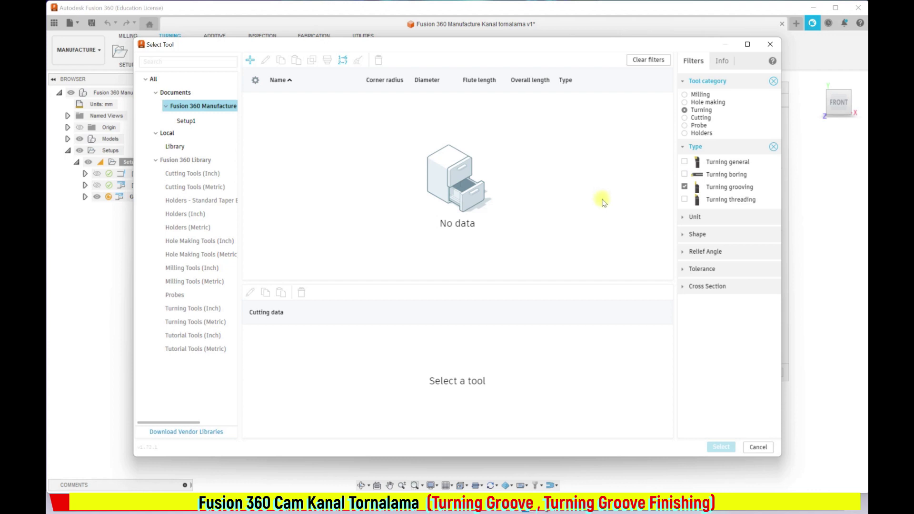
Step: Start defining a new tool from the tool library
left_click(250, 61)
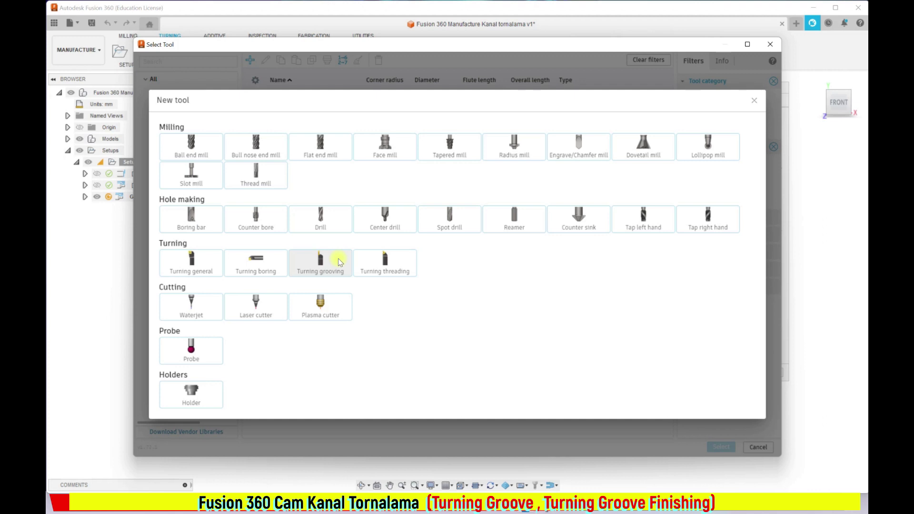
Step: Create a turning grooving tool with 3 mm groove width and 0.4 mm corner radius
left_click(340, 262)
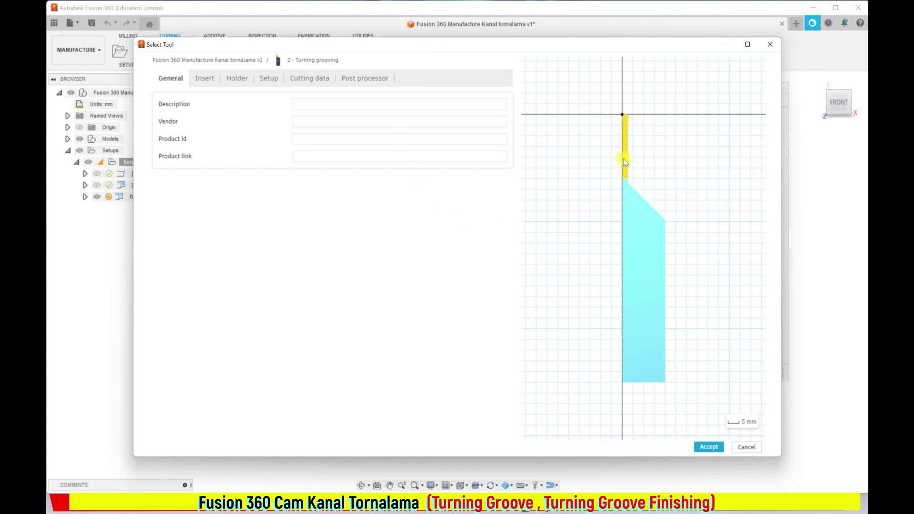
left_click(205, 80)
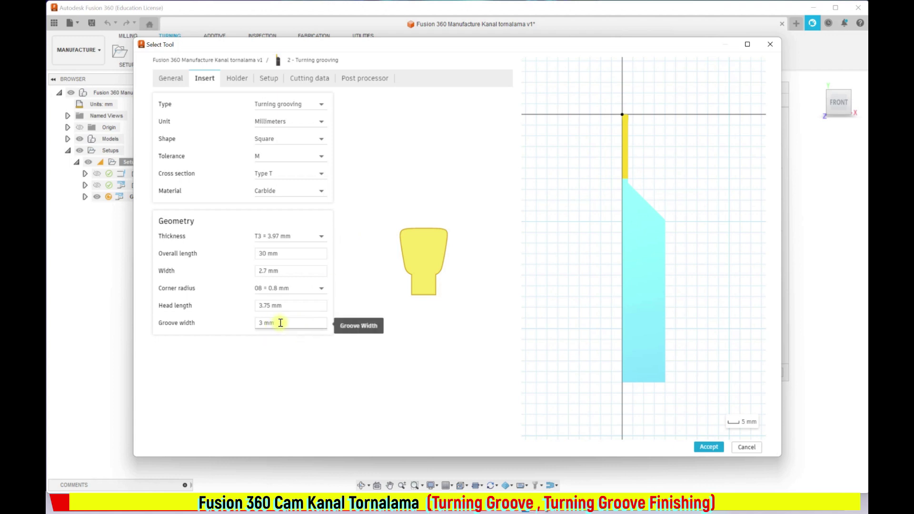
left_click(280, 323)
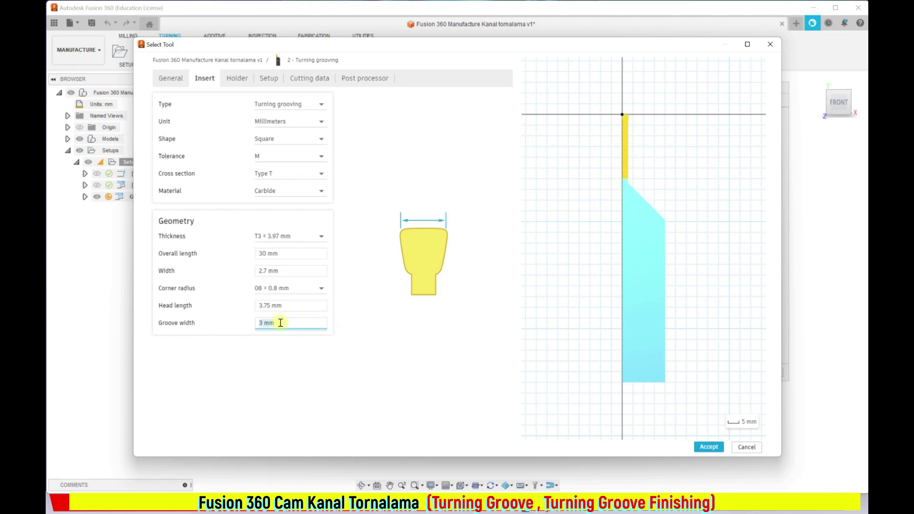
left_click(292, 291)
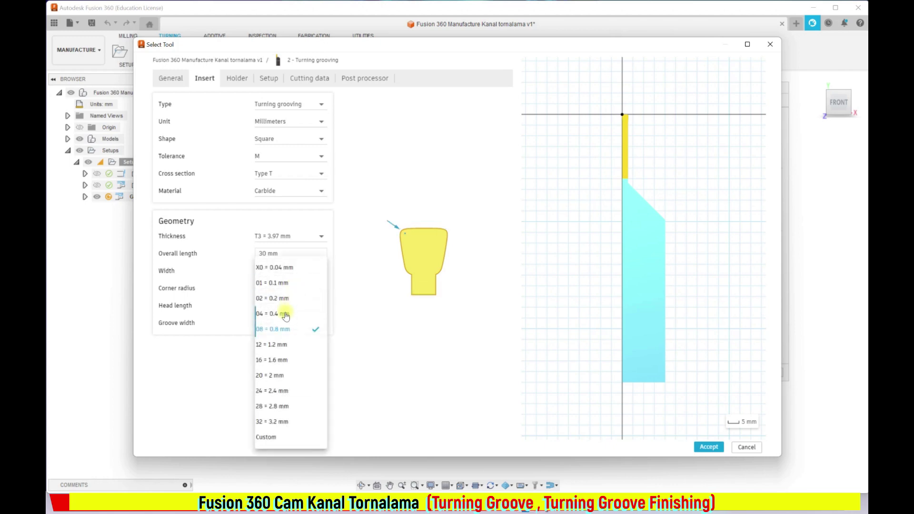
left_click(285, 314)
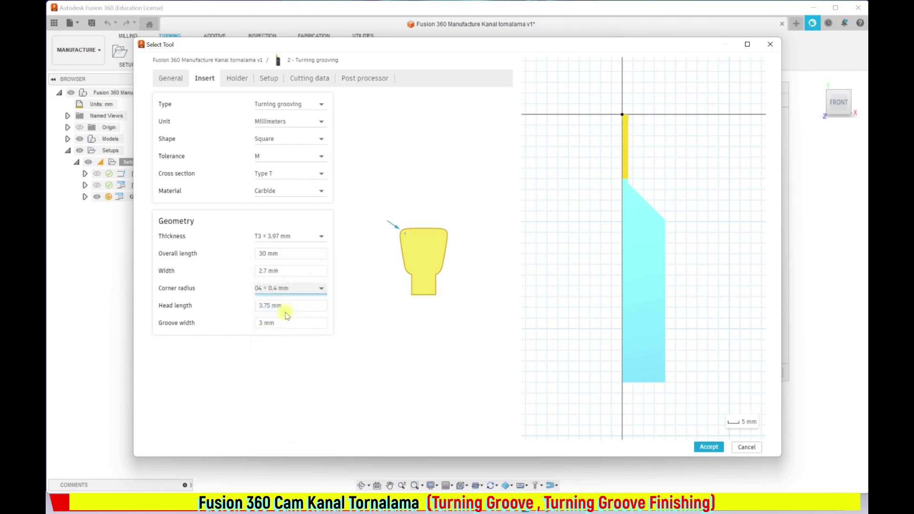
left_click(701, 447)
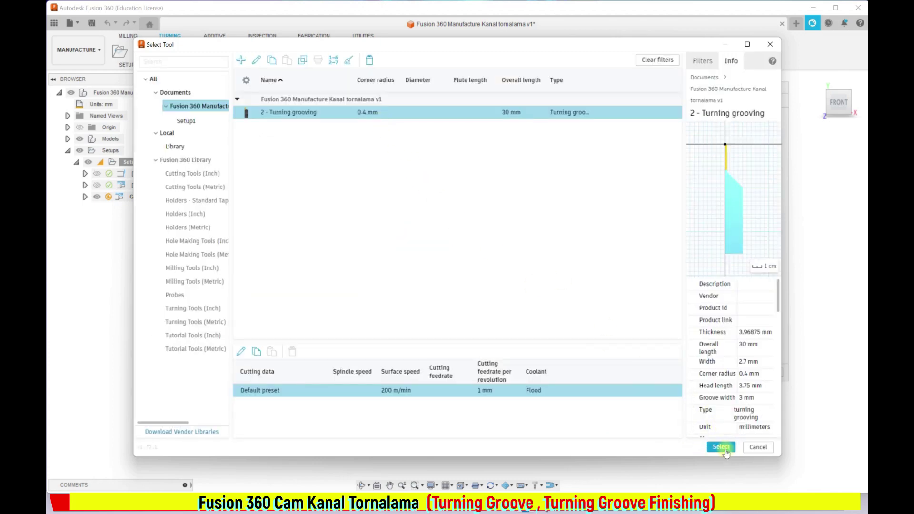
Step: Use the new #2 grooving tool, keeping outside grooving mode and both-ways direction
left_click(721, 447)
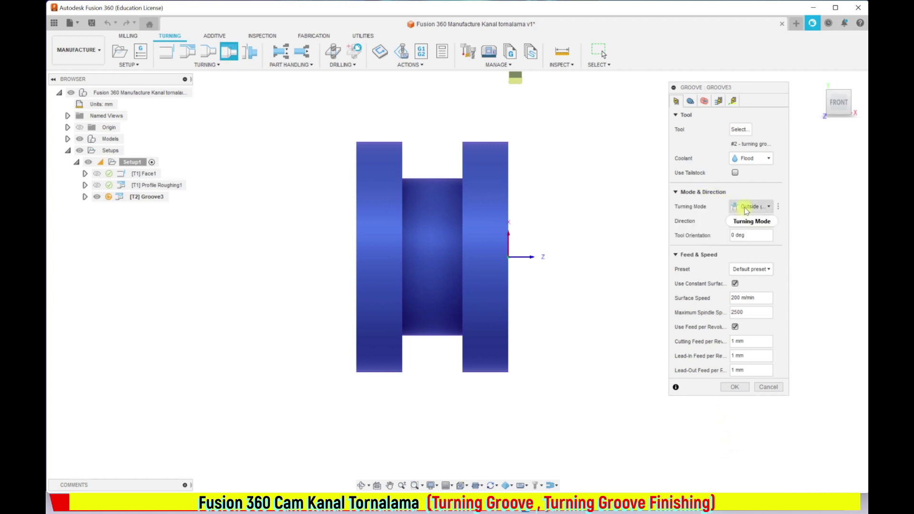
mouse_move(750, 207)
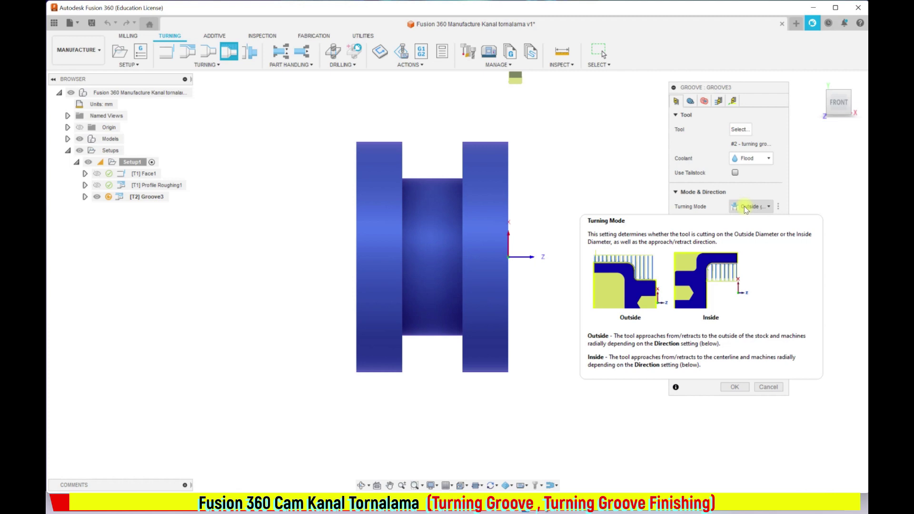
left_click(743, 206)
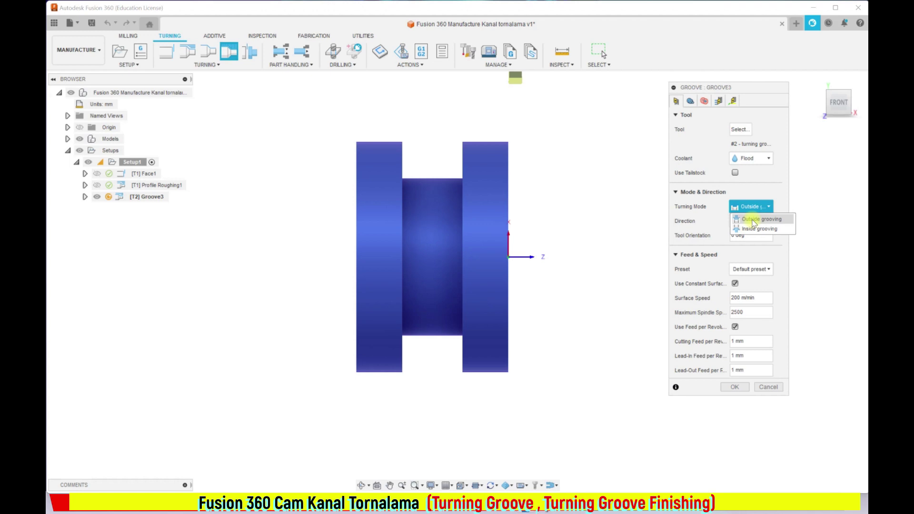
left_click(753, 220)
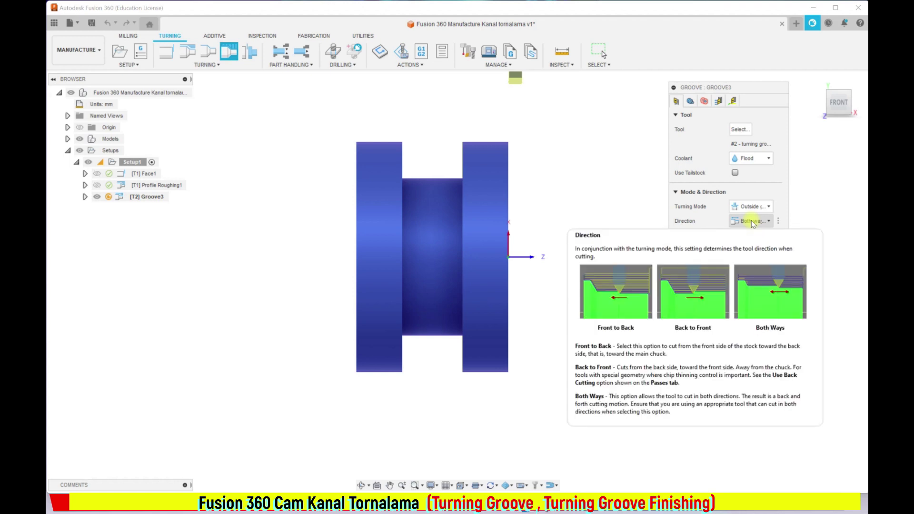
left_click(752, 222)
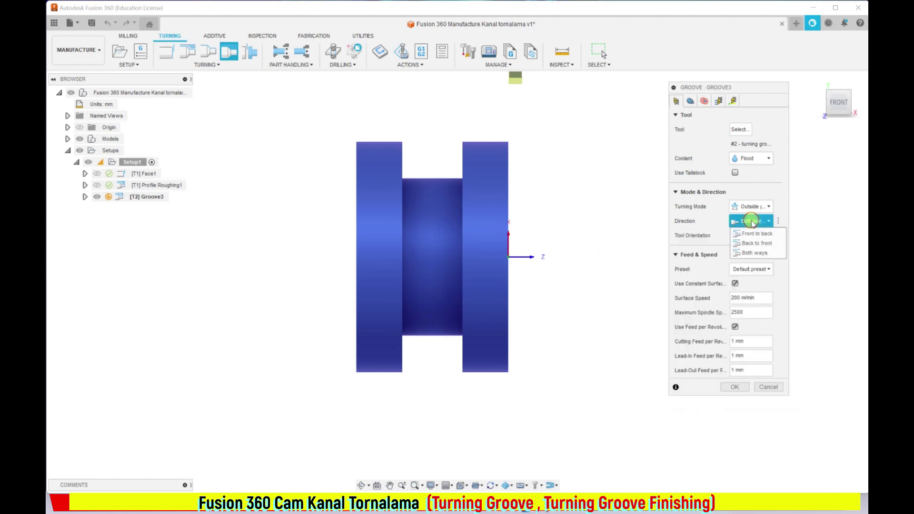
left_click(753, 254)
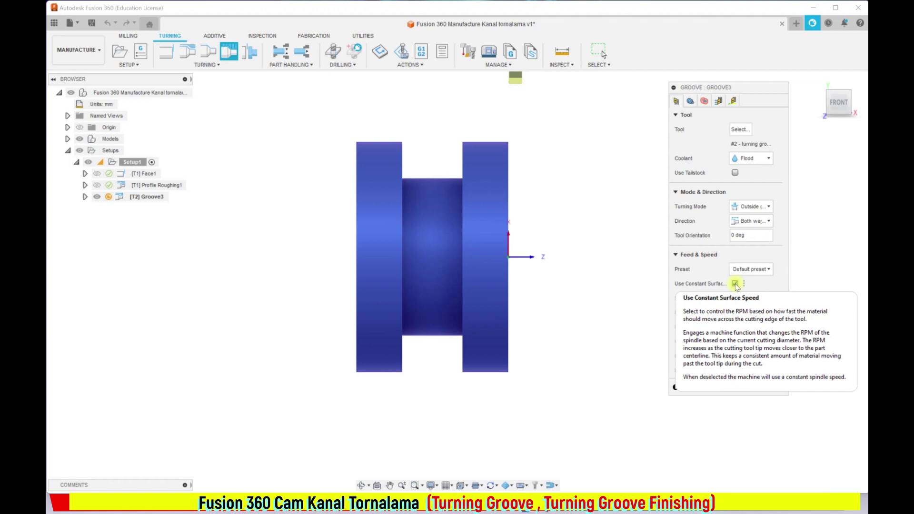
Step: Set surface speed to 150 and maximum spindle speed to 2000
mouse_move(736, 284)
left_click(735, 285)
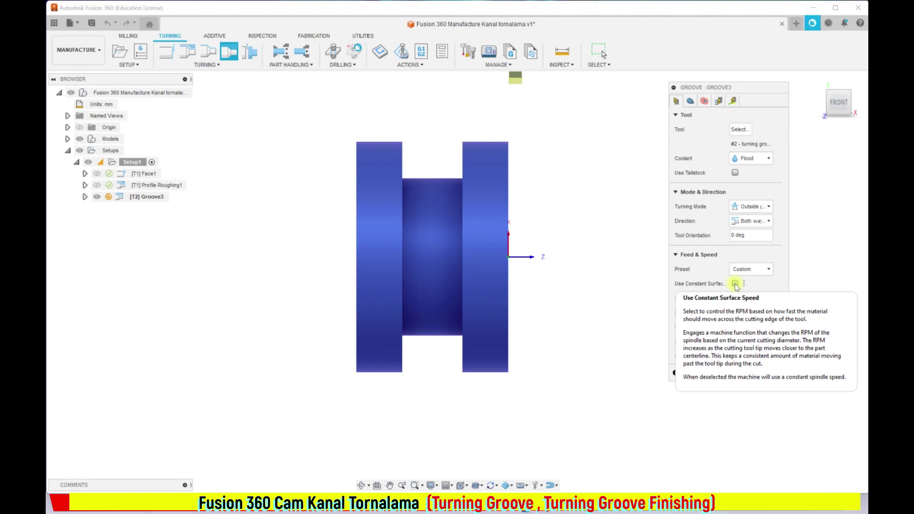
left_click(735, 284)
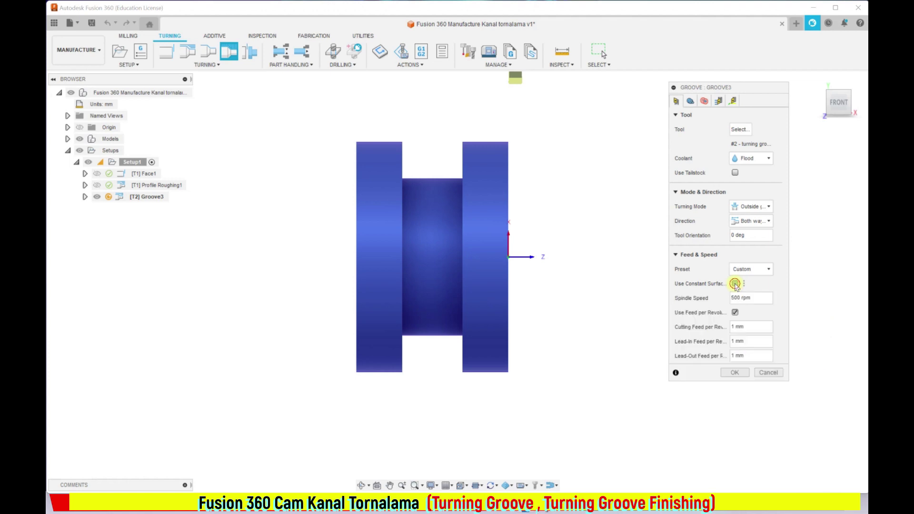
mouse_move(749, 298)
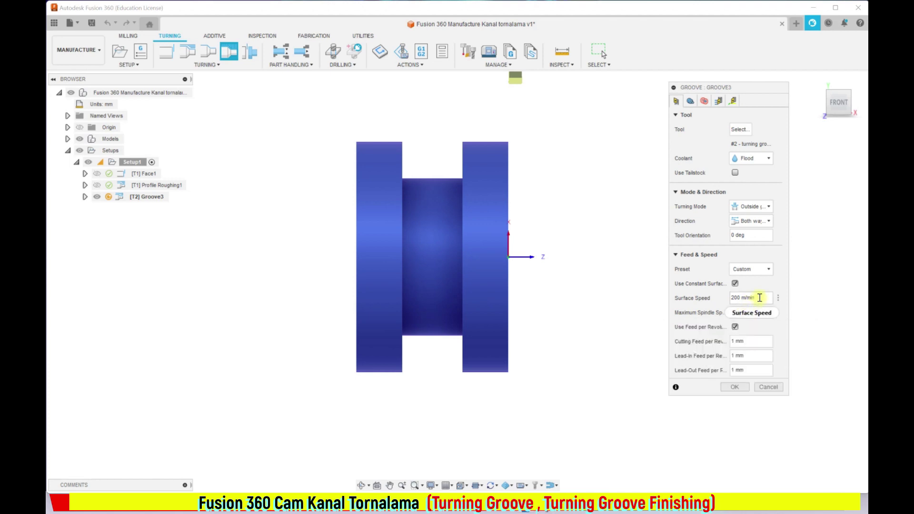
left_click_drag(762, 298, 717, 299)
left_click_drag(766, 312, 713, 313)
type("2000")
Step: Set cutting feed to 0.15 and lead-in and lead-out feeds to 0.12
left_click(735, 327)
left_click(734, 328)
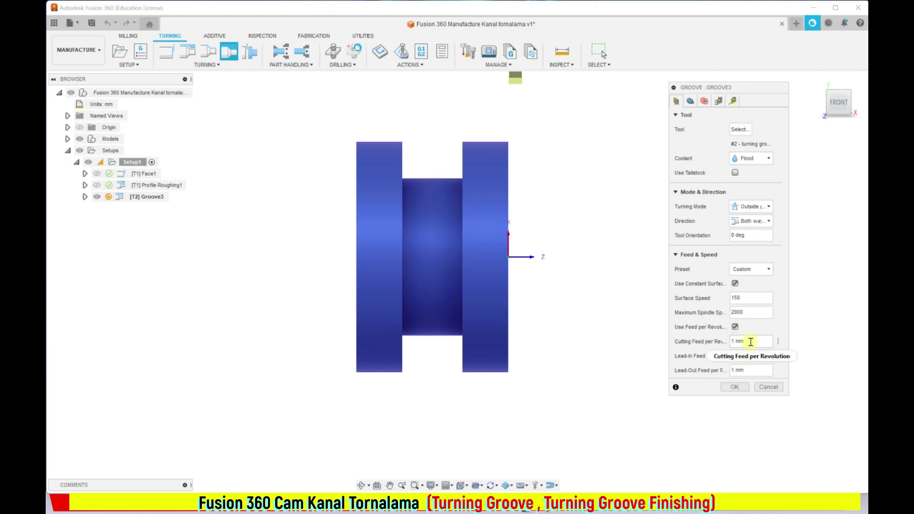
mouse_move(750, 341)
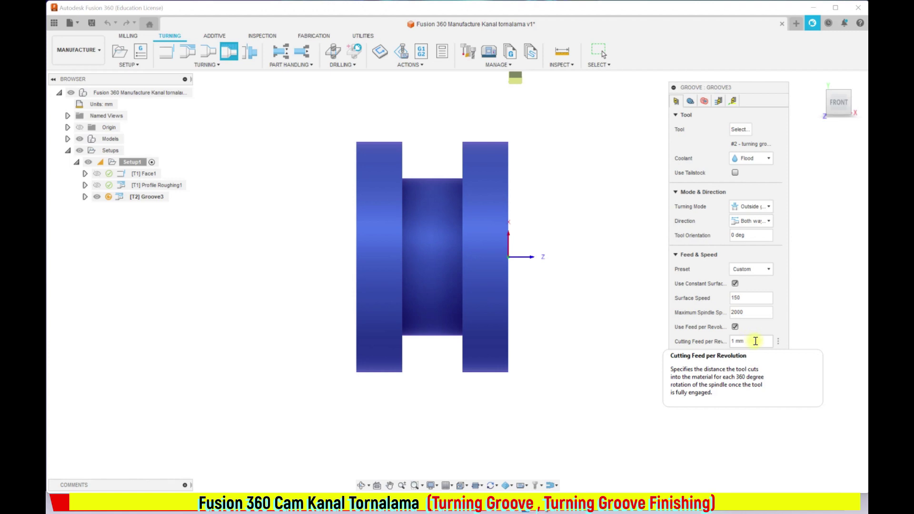
left_click(755, 341)
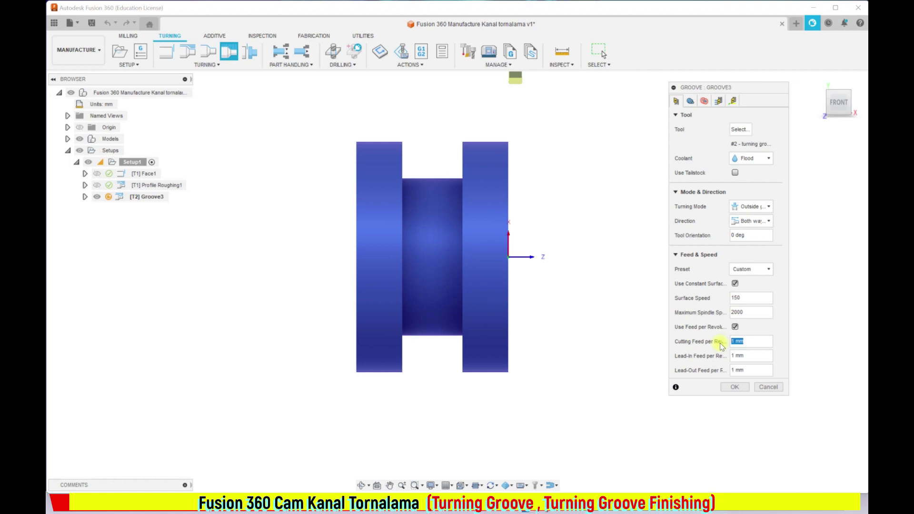
type("0.15")
key("Tab")
type("0.12")
left_click(750, 369)
type("0.12")
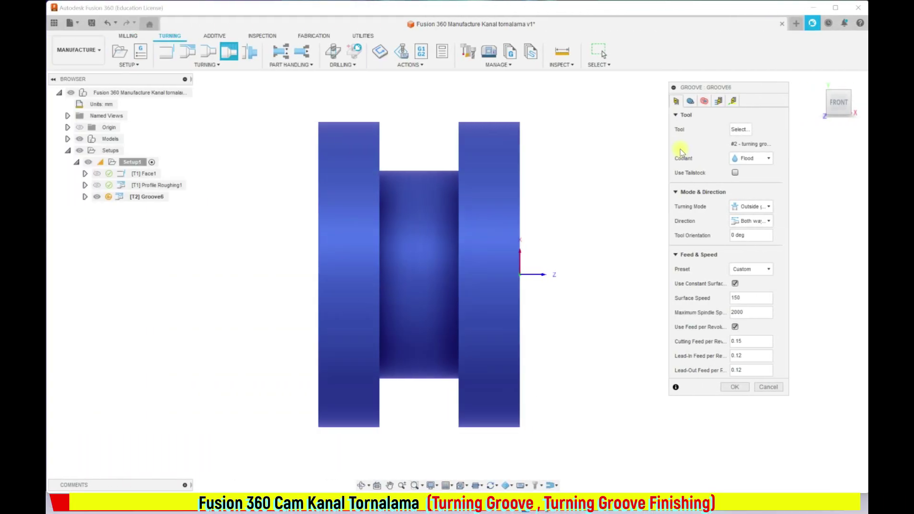
Step: Pick the inner flange edges as front (-10 mm) and back (-23 mm) groove limits
left_click(689, 101)
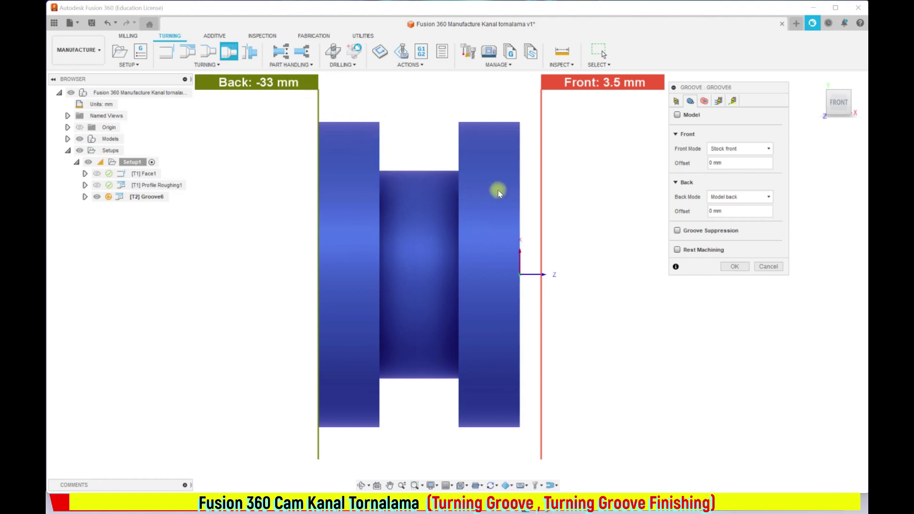
left_click(739, 149)
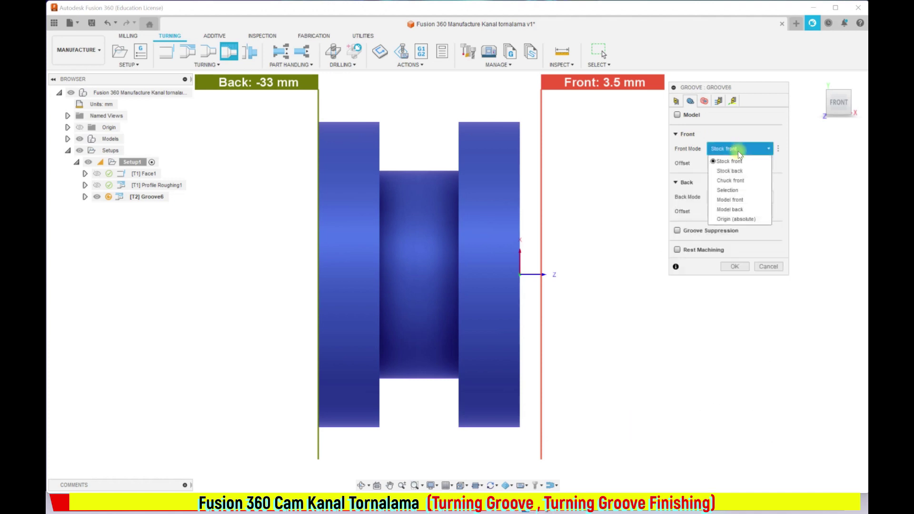
left_click(735, 190)
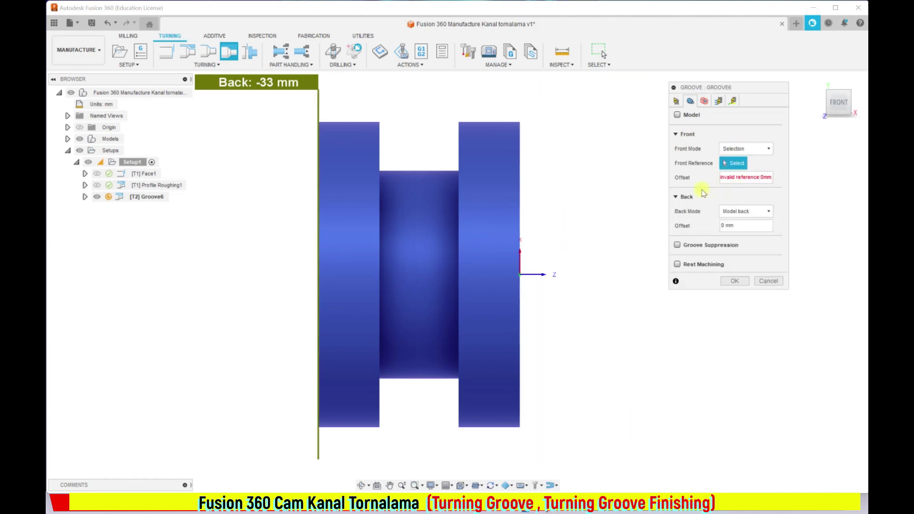
left_click(459, 151)
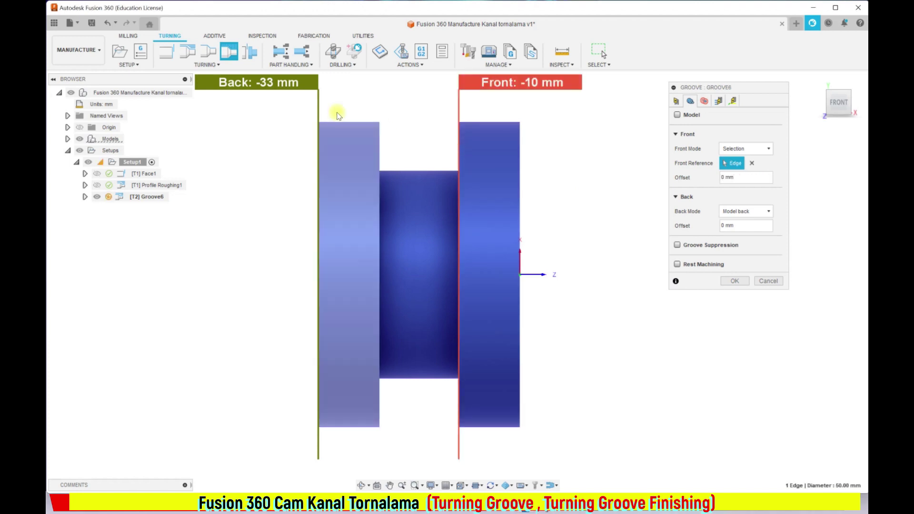
left_click(745, 211)
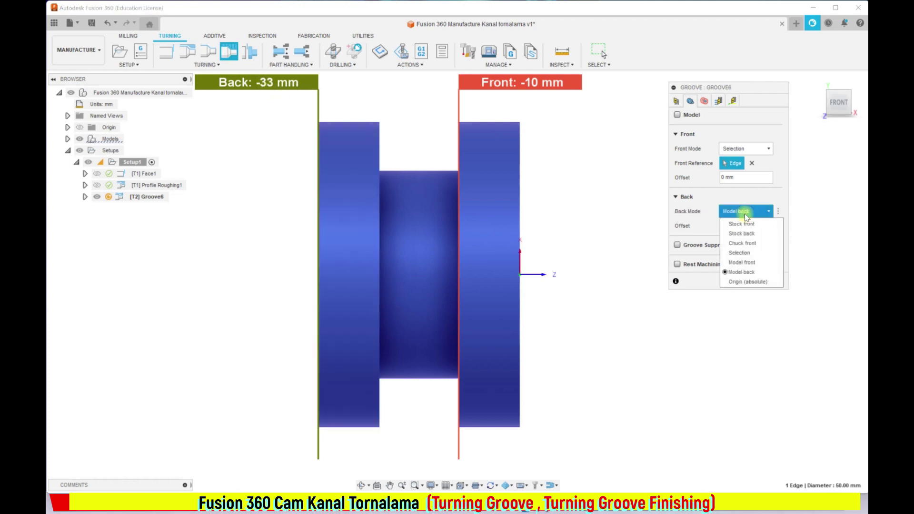
left_click(741, 252)
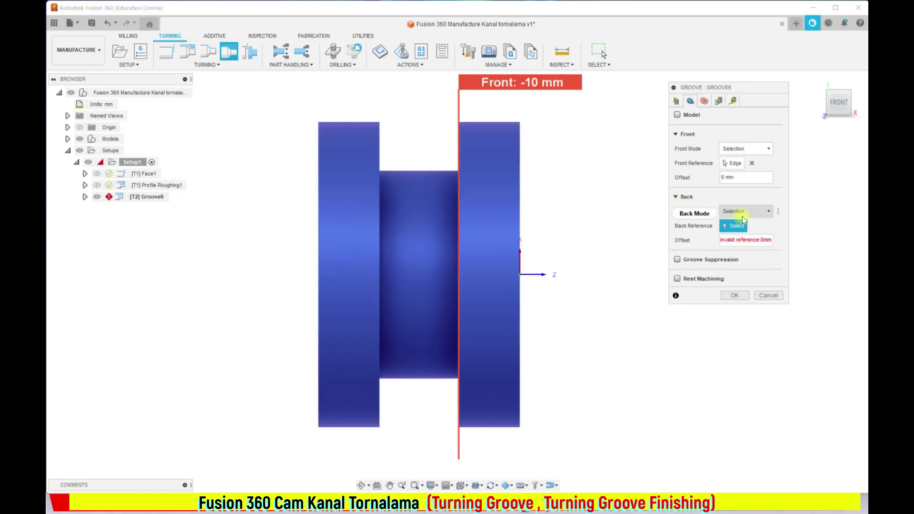
left_click(380, 149)
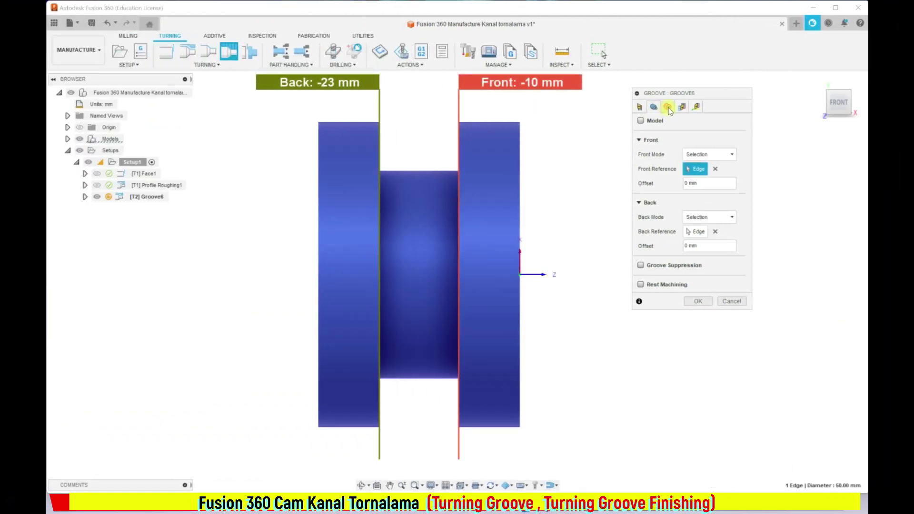
left_click(667, 107)
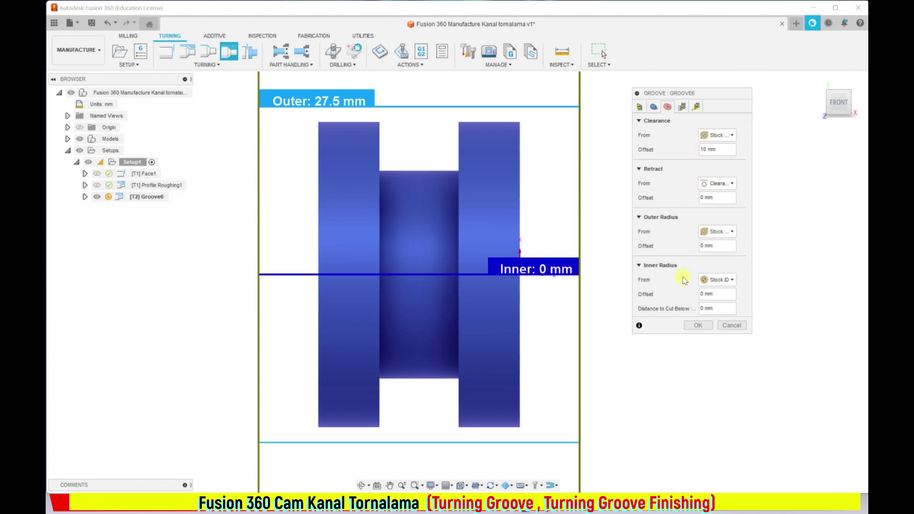
Step: Show Groove6's passes settings: 0.01 mm tolerance, 1 mm grooving step, direction choices open
left_click(682, 108)
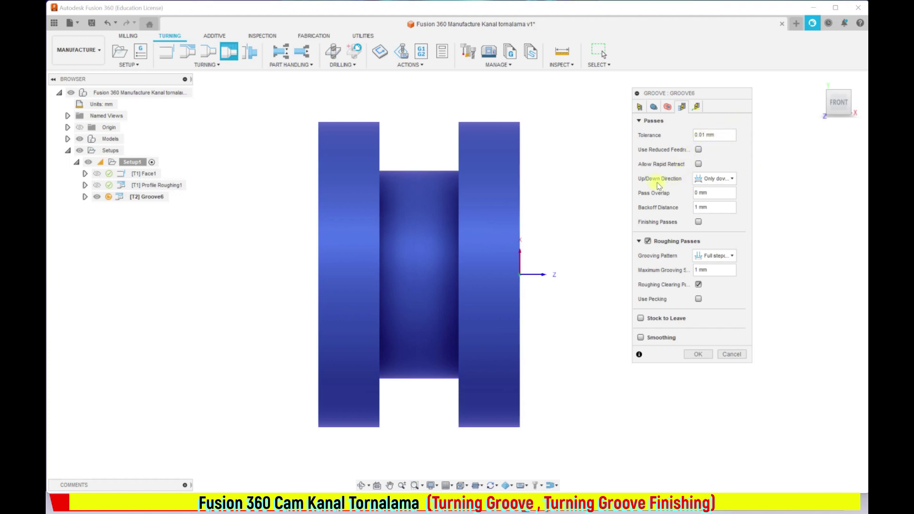
mouse_move(713, 178)
left_click(700, 180)
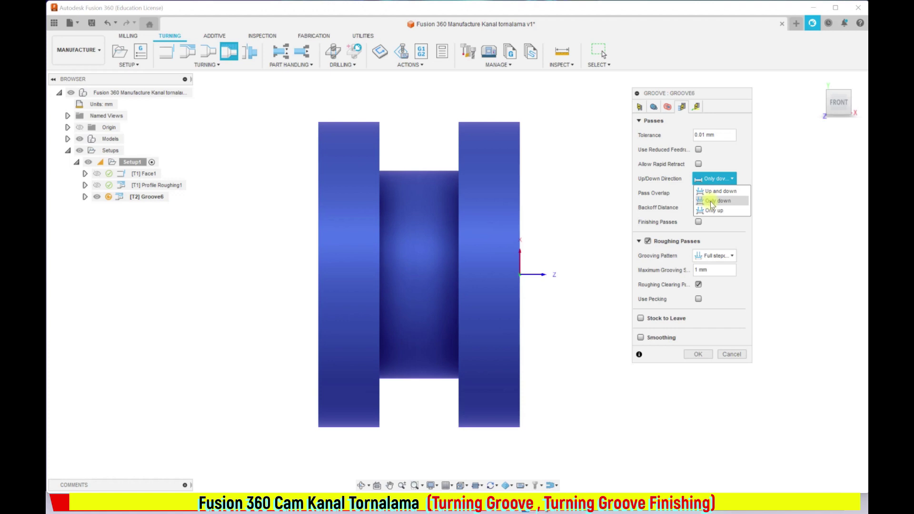
Step: Keep Up/Down Direction on Only down with Finishing Passes left unchecked
left_click(710, 201)
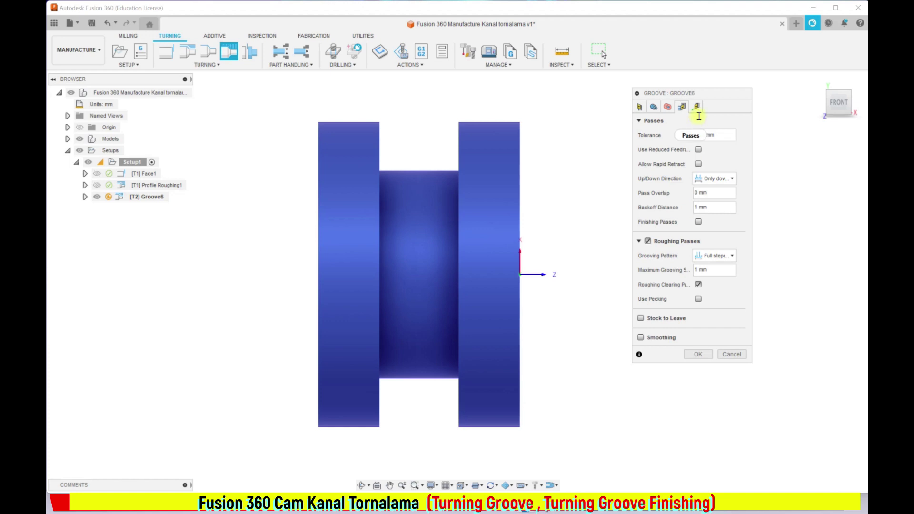
left_click(698, 220)
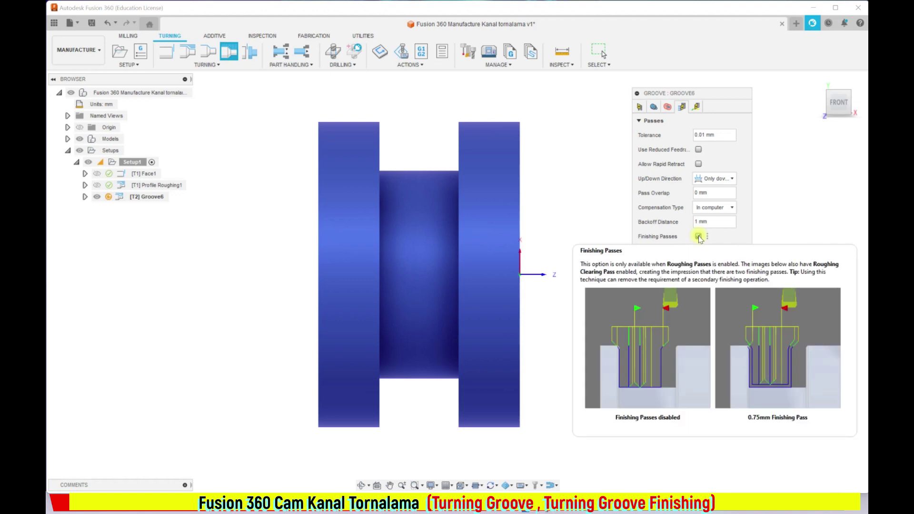
left_click(698, 236)
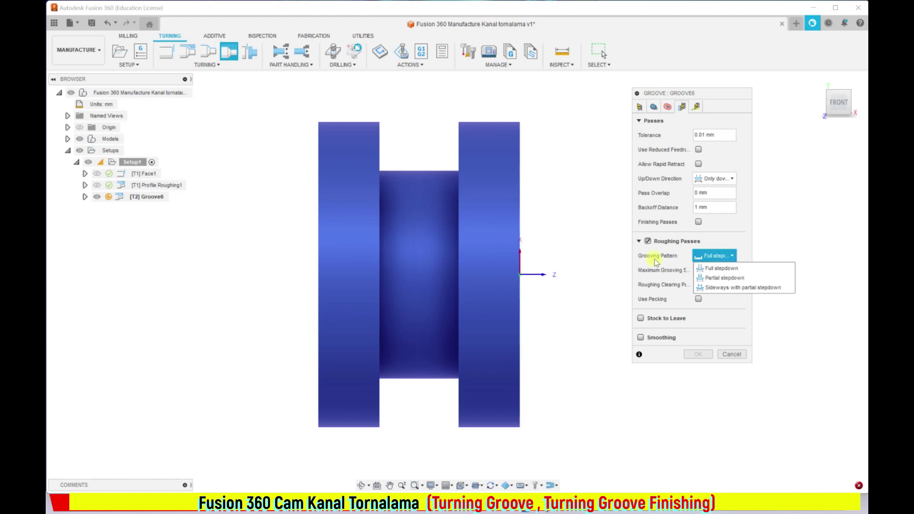
left_click(703, 257)
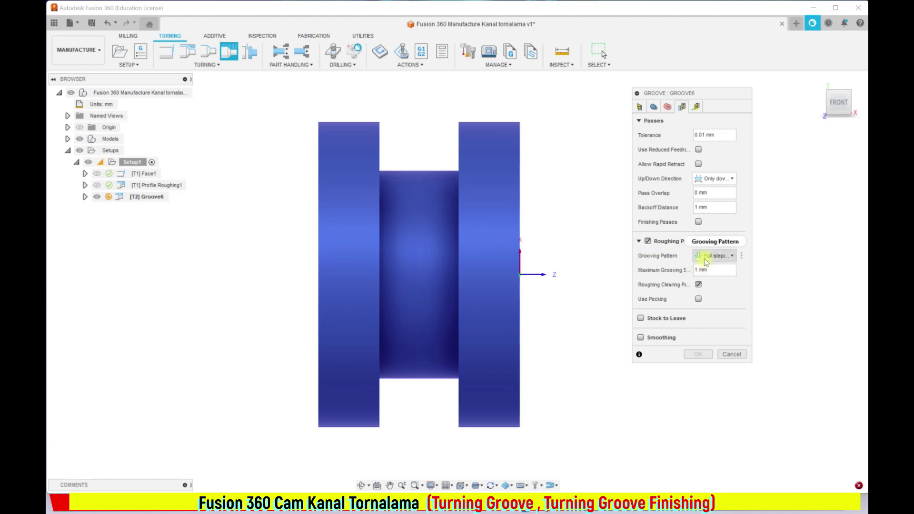
mouse_move(713, 255)
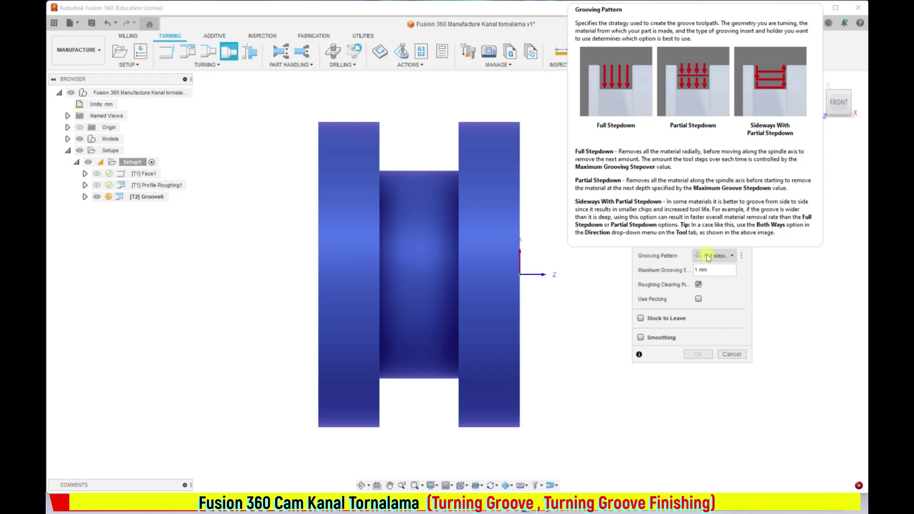
left_click(708, 257)
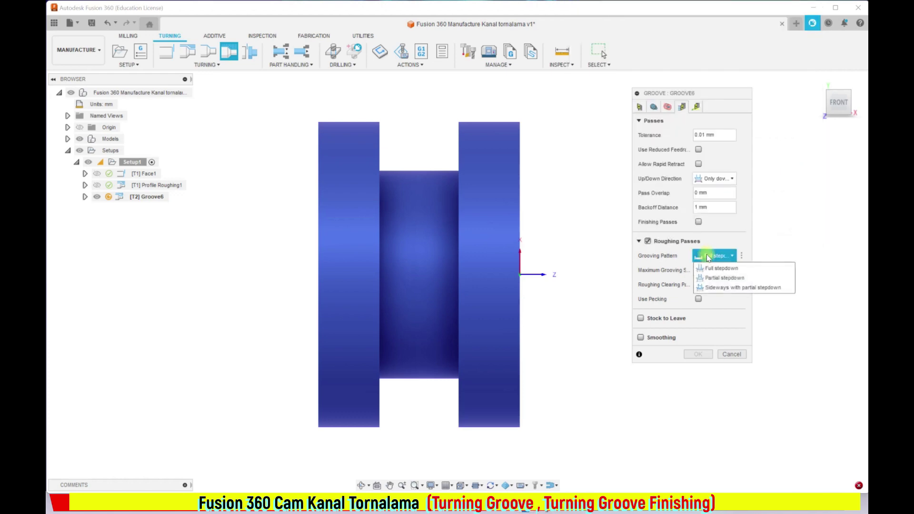
left_click(715, 281)
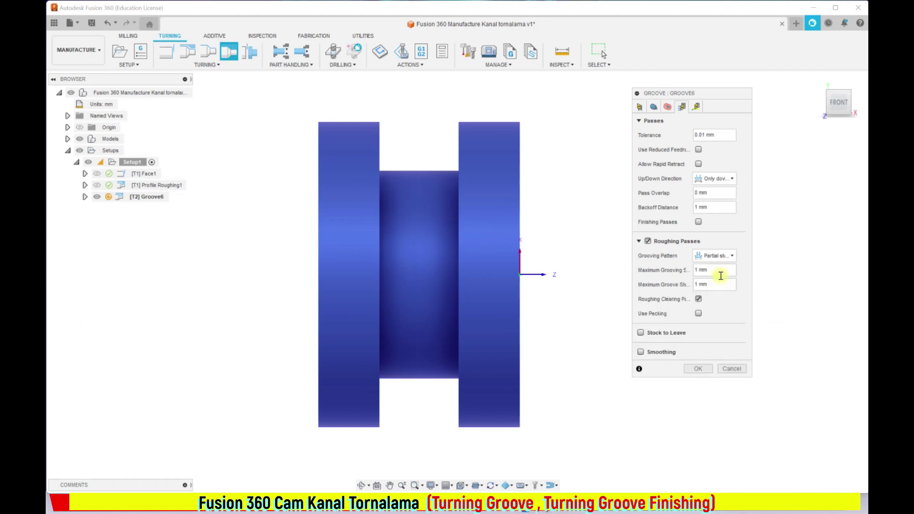
mouse_move(714, 270)
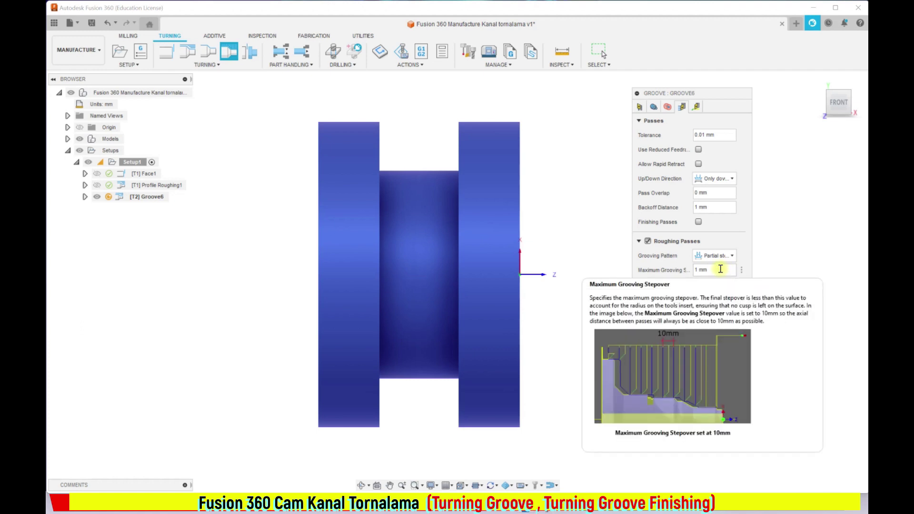
Step: Set Maximum Grooving Stepover and Maximum Groove Stepdown both to 2 mm
left_click(720, 269)
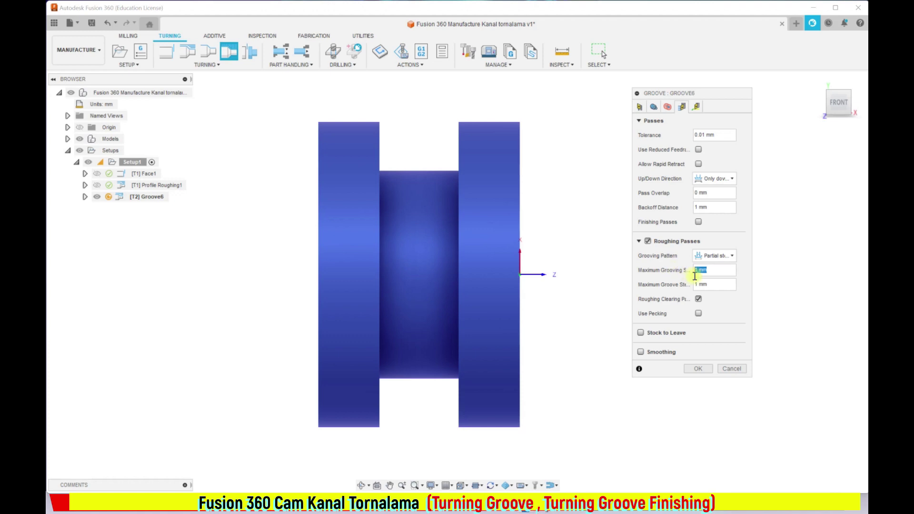
type("2")
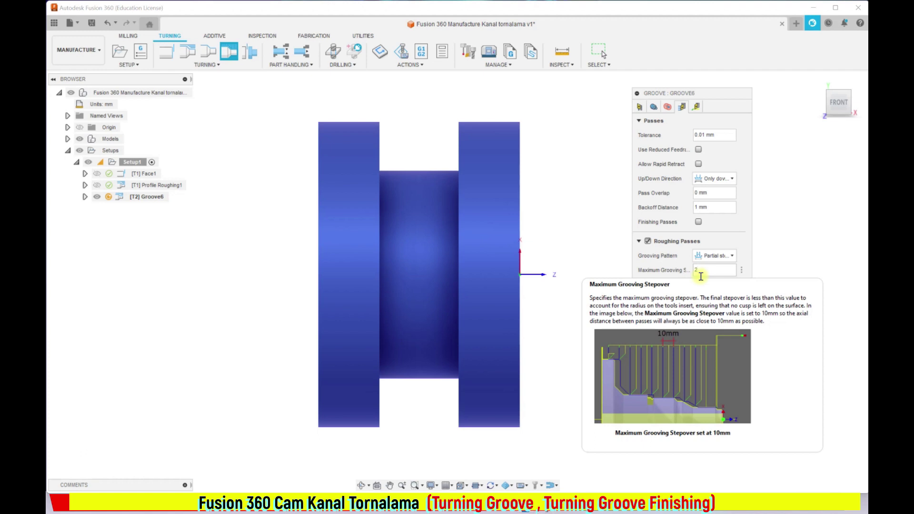
left_click(713, 282)
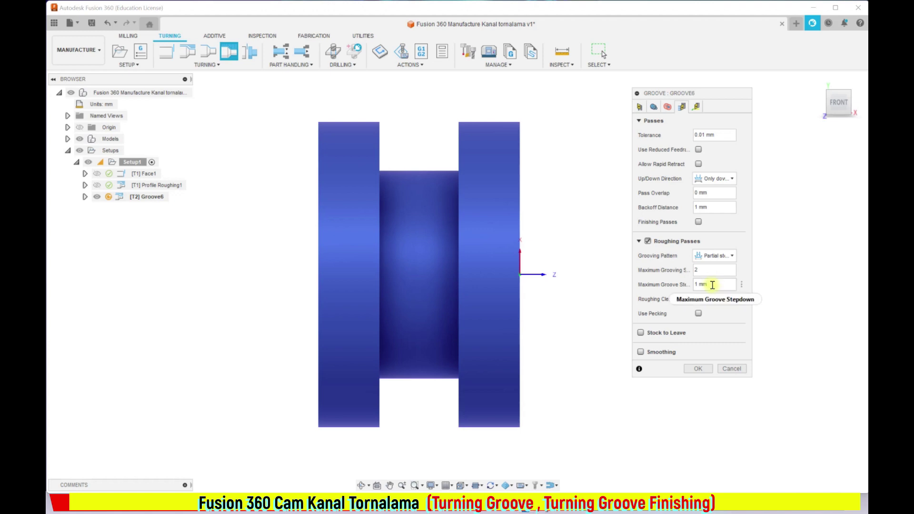
mouse_move(710, 284)
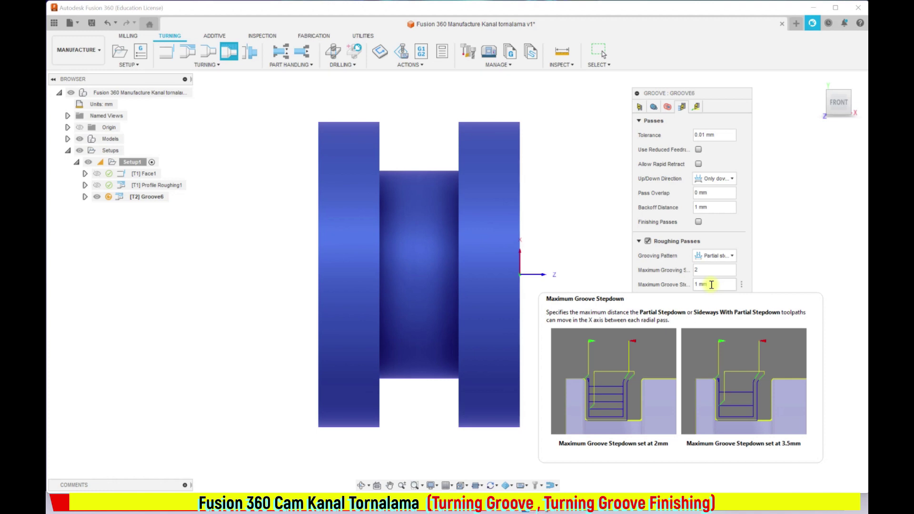
left_click(711, 284)
key("BackSpace")
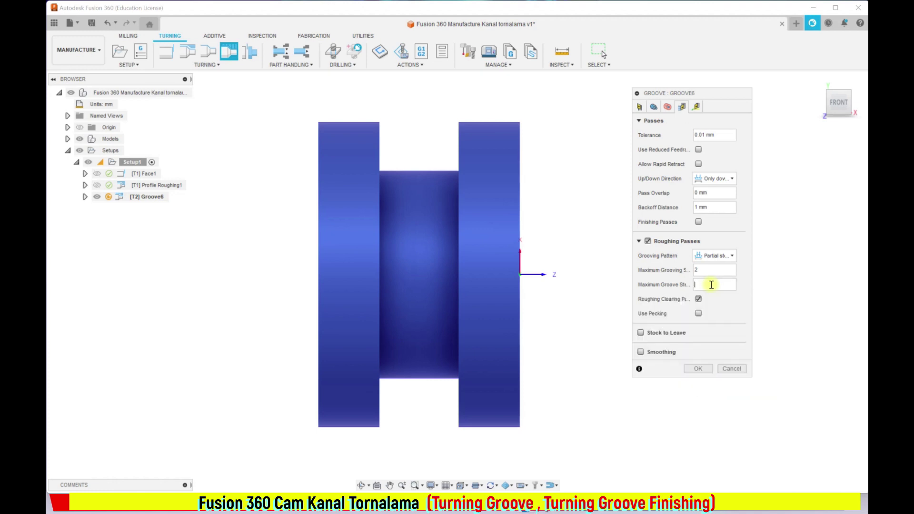
type("2")
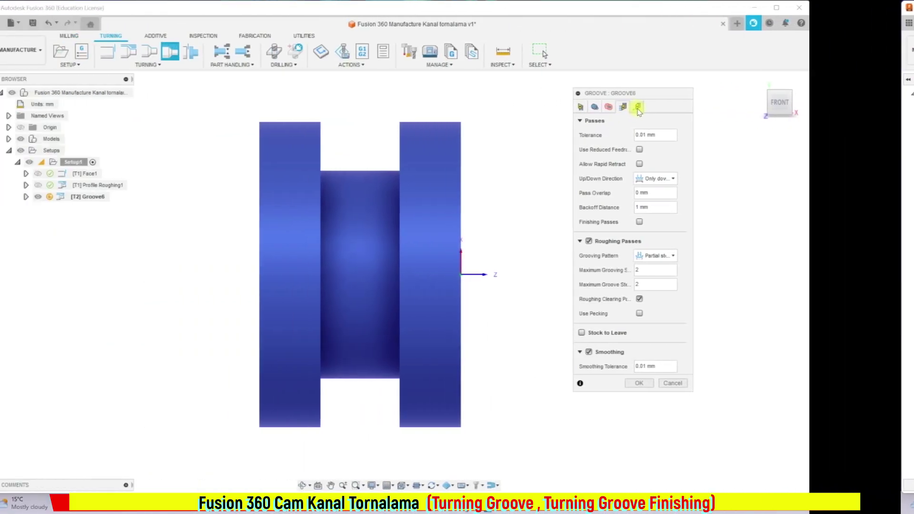
Step: Review the Linking settings and accept the Groove dialog to generate Groove6's toolpath
left_click(696, 108)
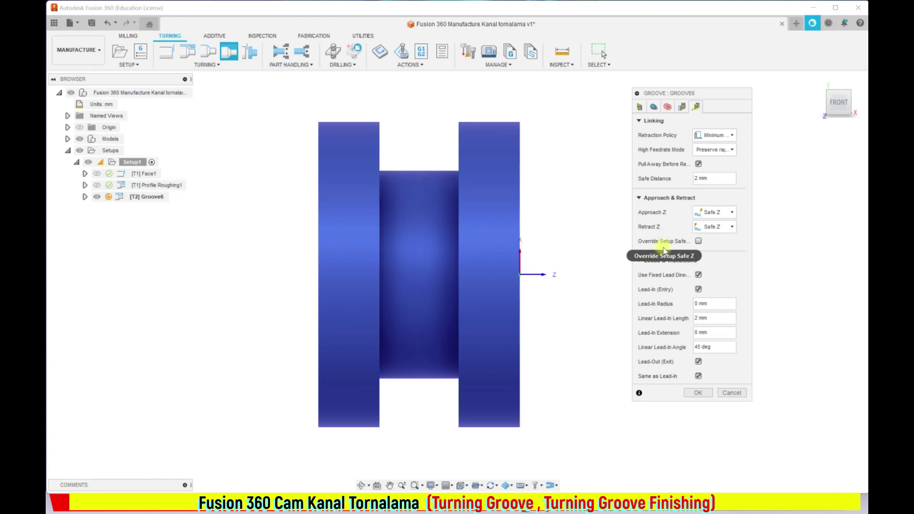
left_click(697, 393)
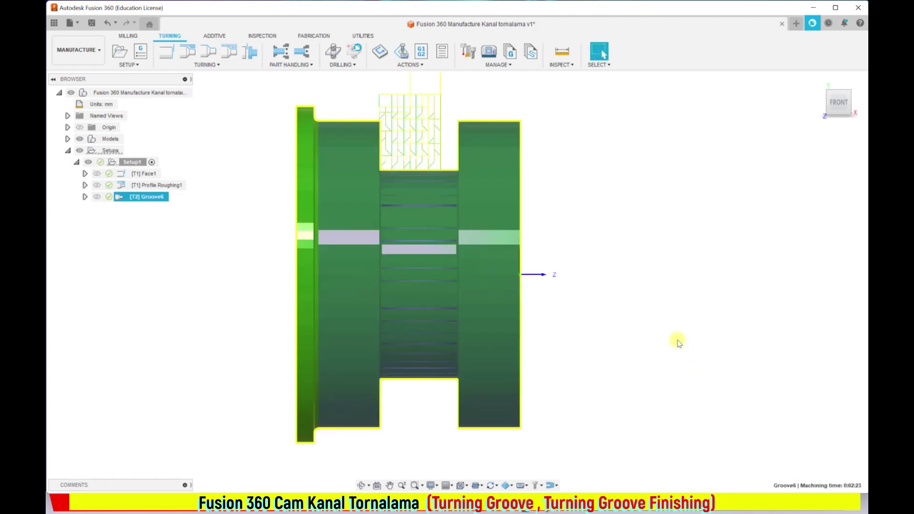
right_click(145, 199)
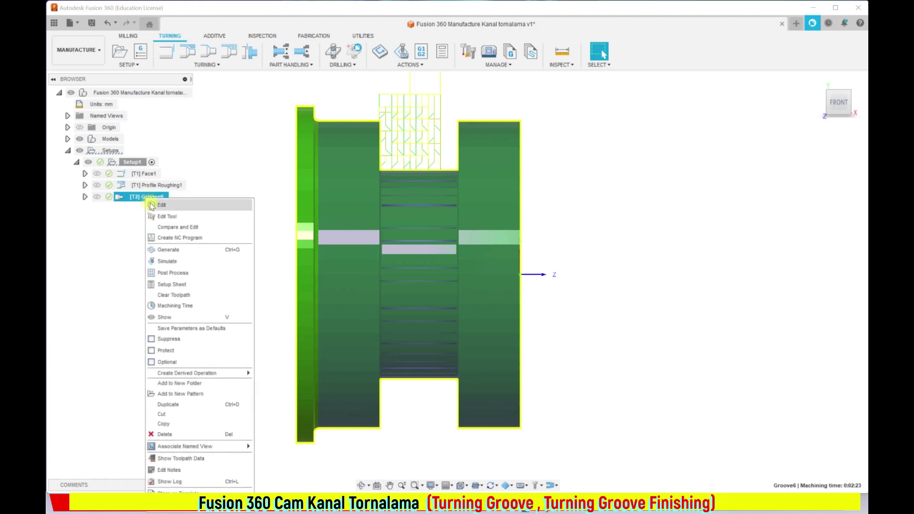
left_click(165, 261)
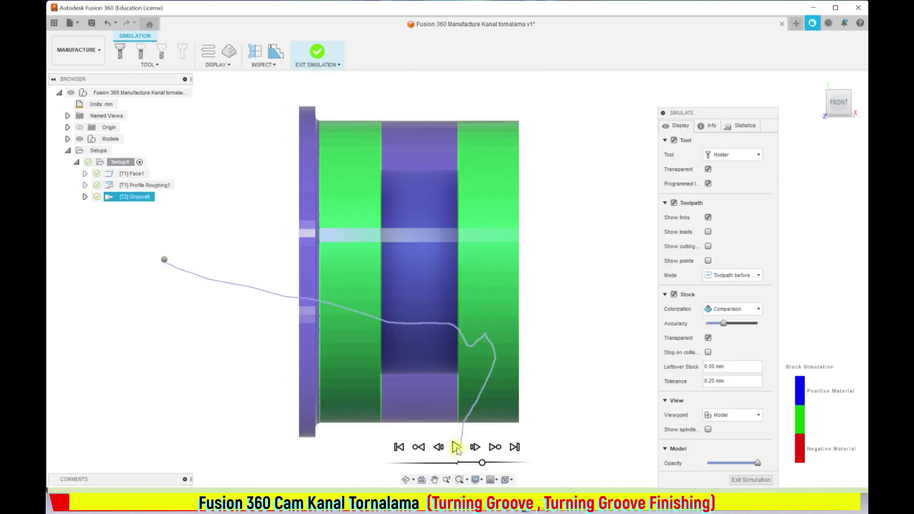
left_click(457, 448)
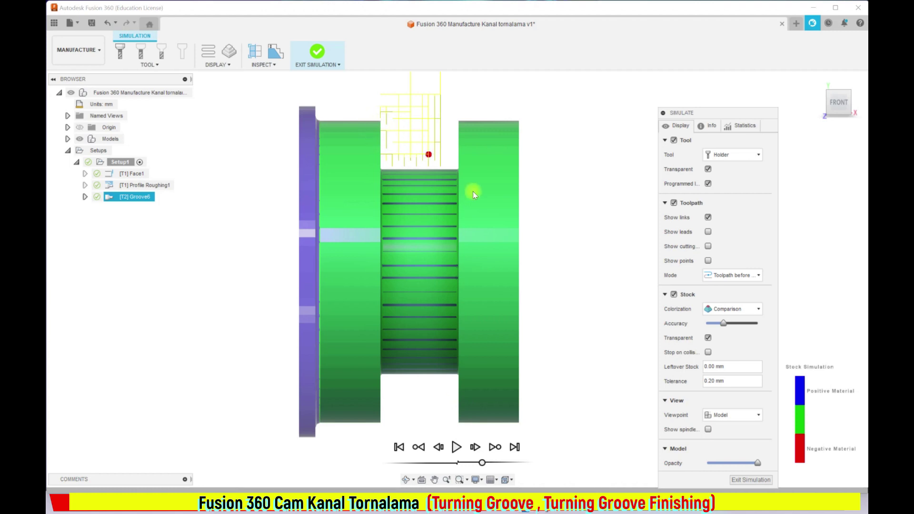
left_click(750, 479)
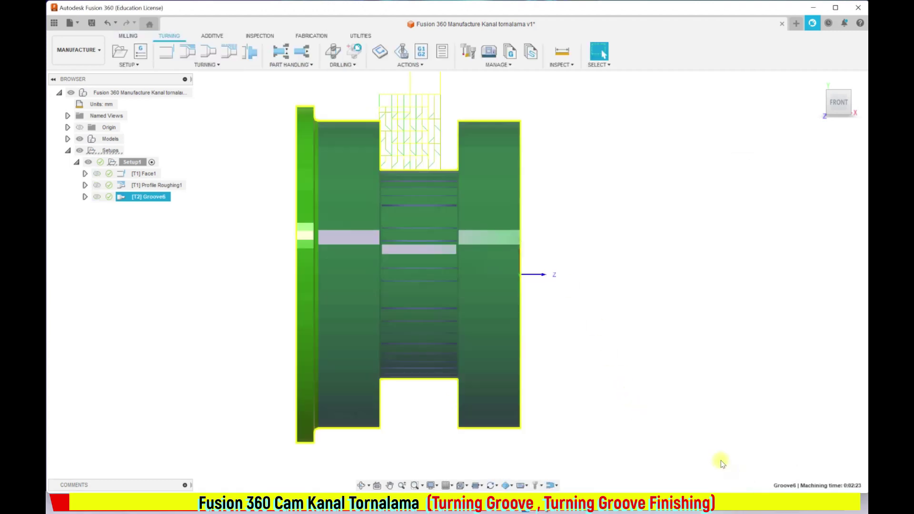
right_click(147, 199)
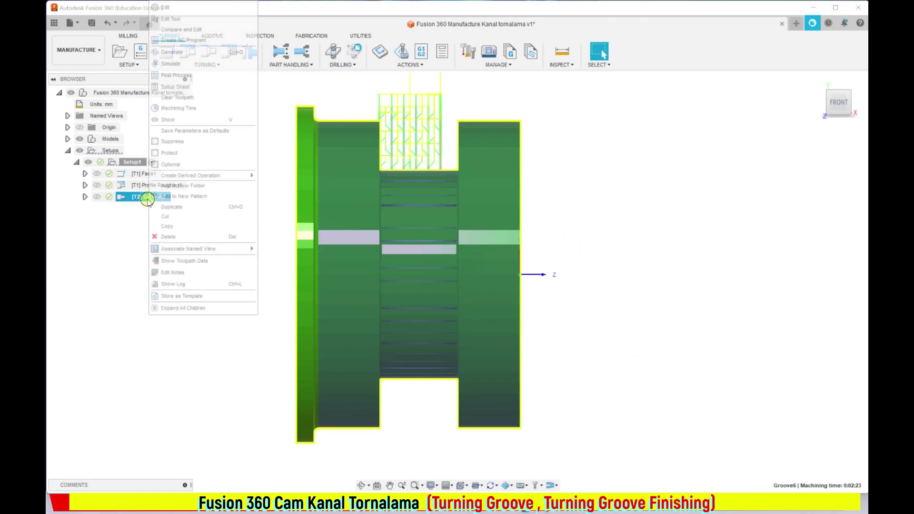
Step: Enable rest machining on Groove6 from previous operations and regenerate its toolpath
left_click(167, 7)
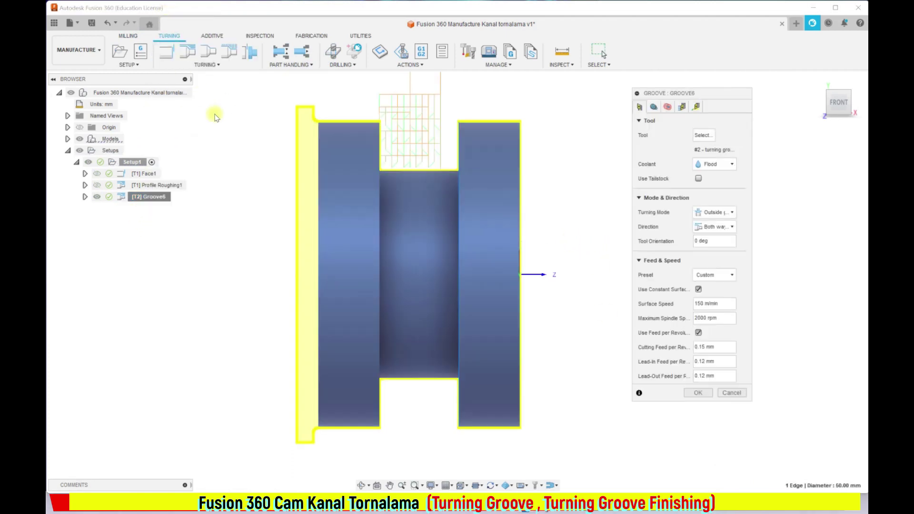
left_click(654, 106)
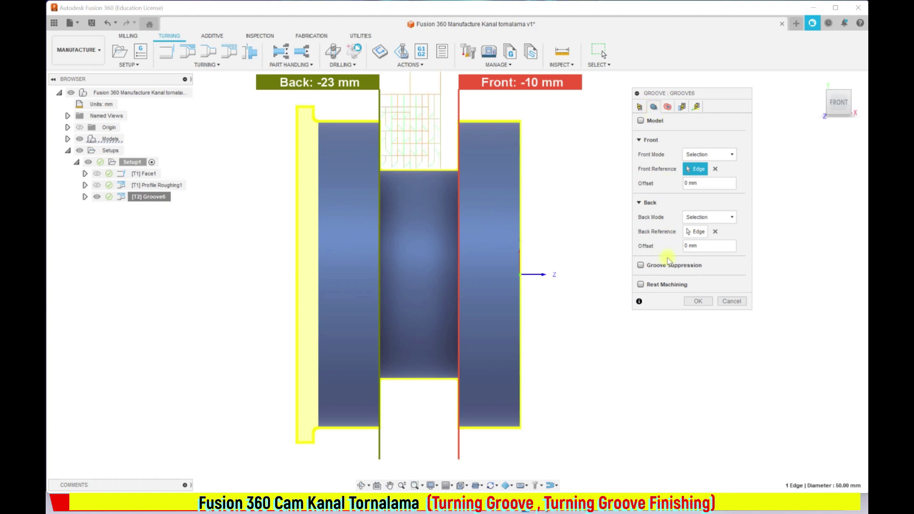
mouse_move(641, 284)
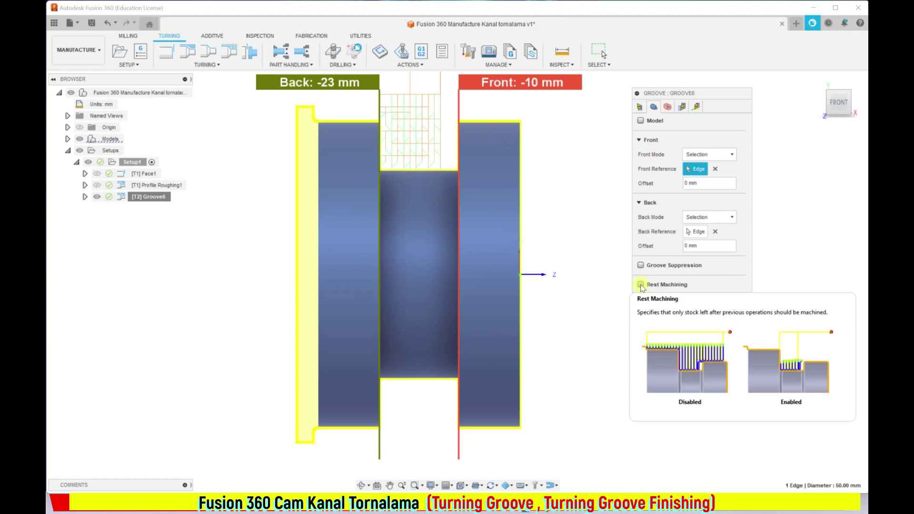
left_click(640, 284)
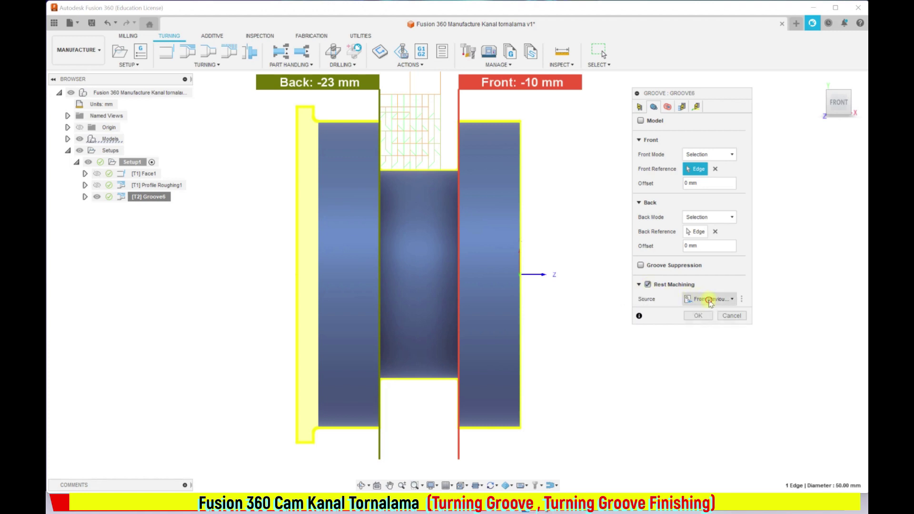
left_click(710, 300)
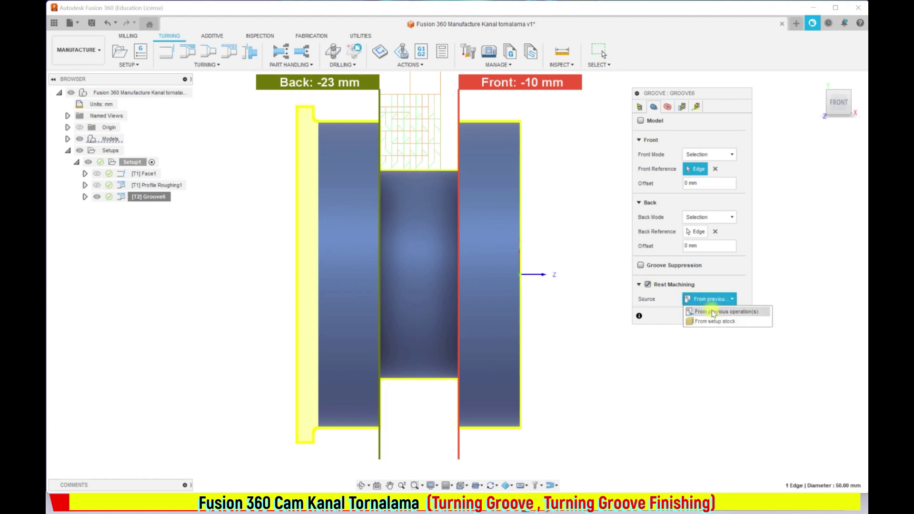
left_click(712, 311)
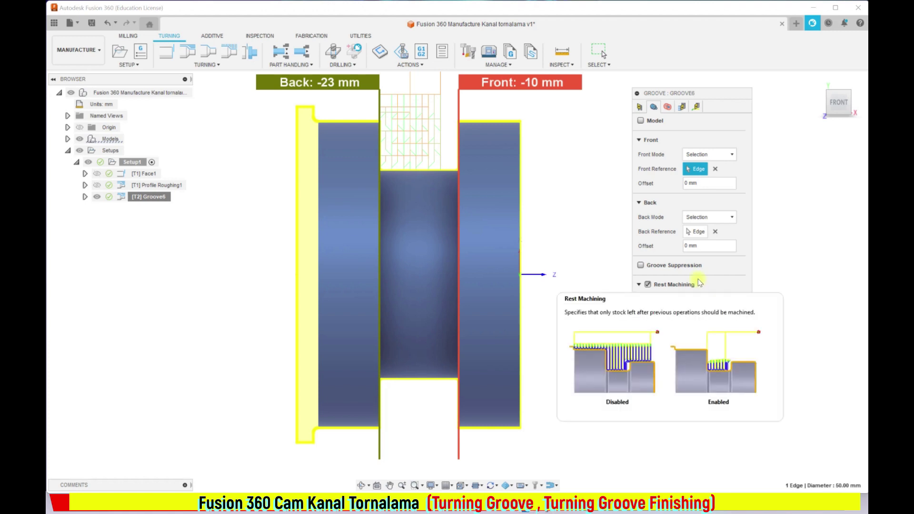
left_click(698, 315)
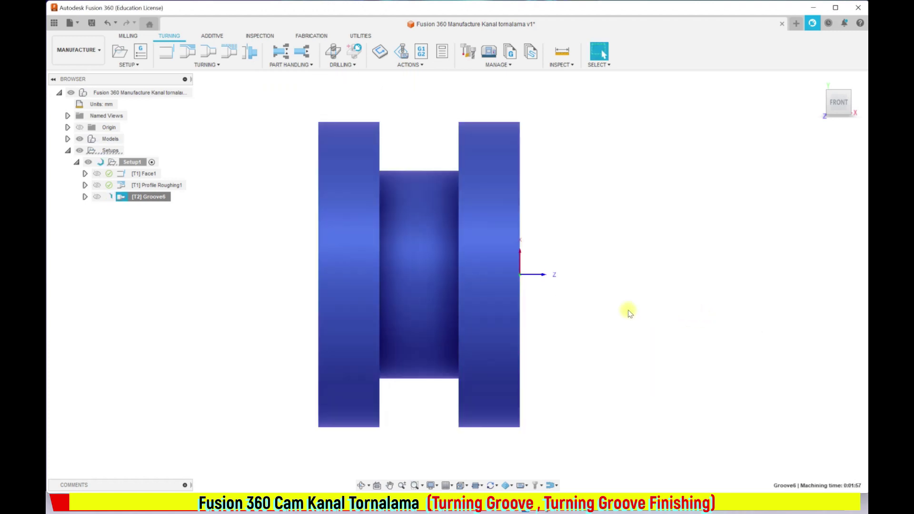
Step: Simulate the updated Groove6 toolpath to completion, then exit the simulation
right_click(162, 203)
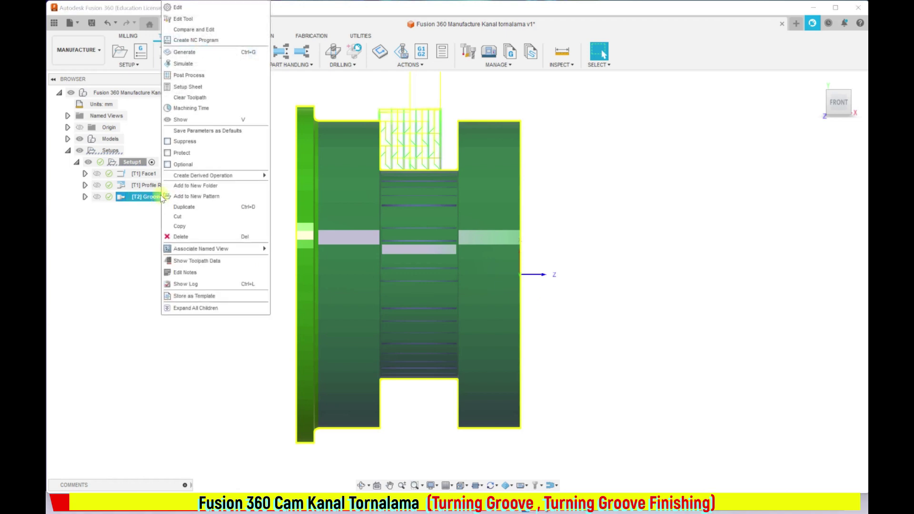
left_click(175, 63)
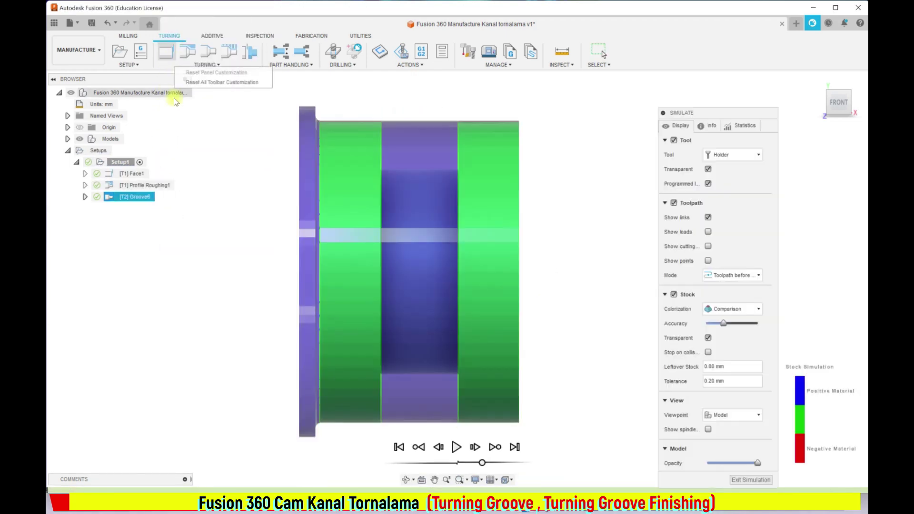
left_click(455, 447)
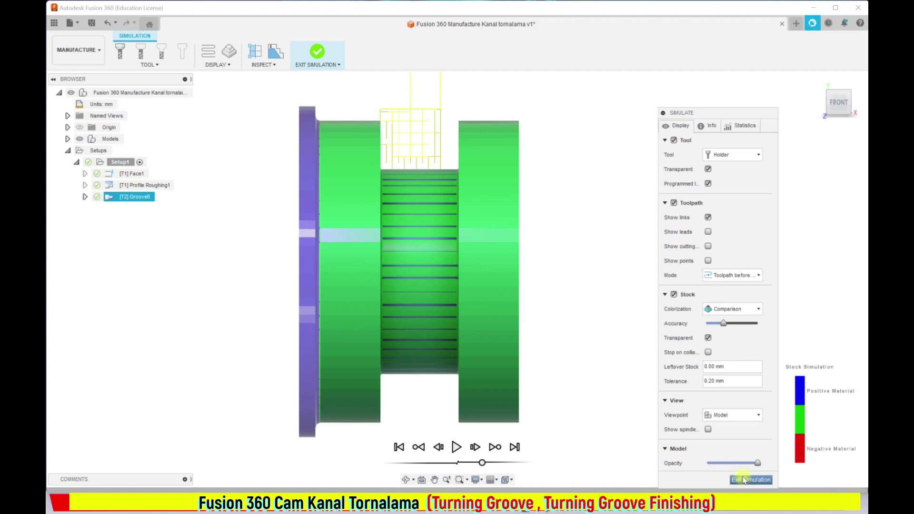
left_click(742, 480)
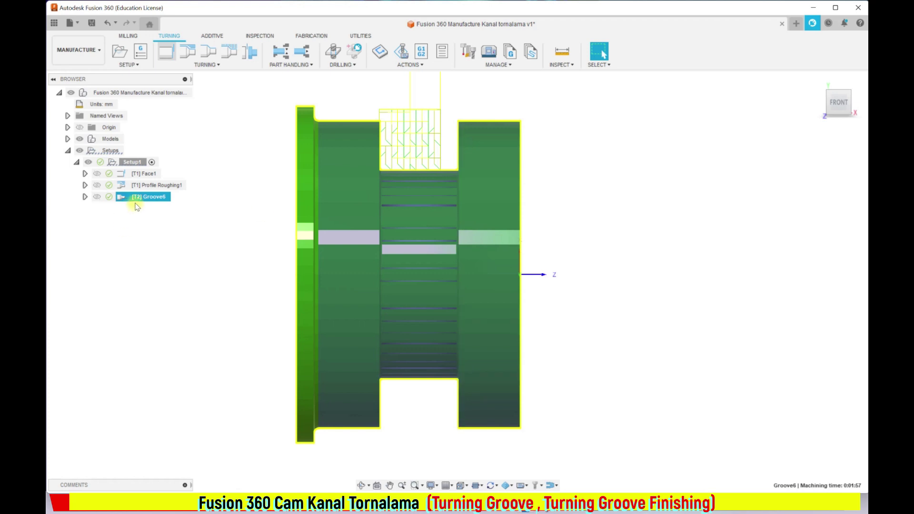
Step: Make Groove6 leave 0.1 mm radial and axial stock and regenerate it
left_click(205, 64)
mouse_move(196, 104)
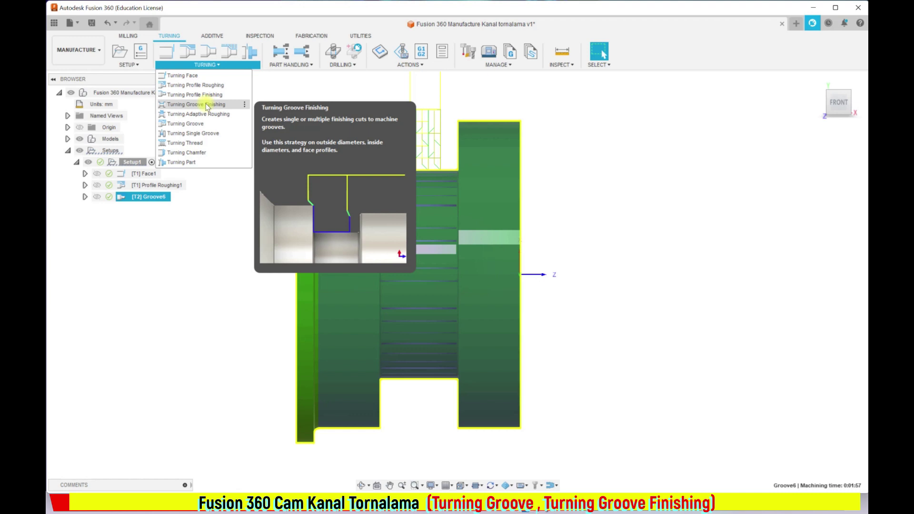
right_click(150, 200)
left_click(164, 204)
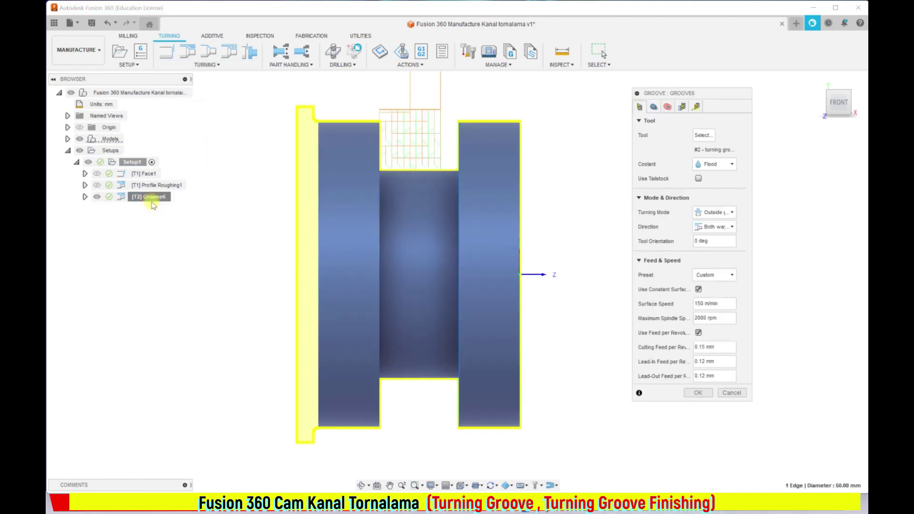
left_click(684, 107)
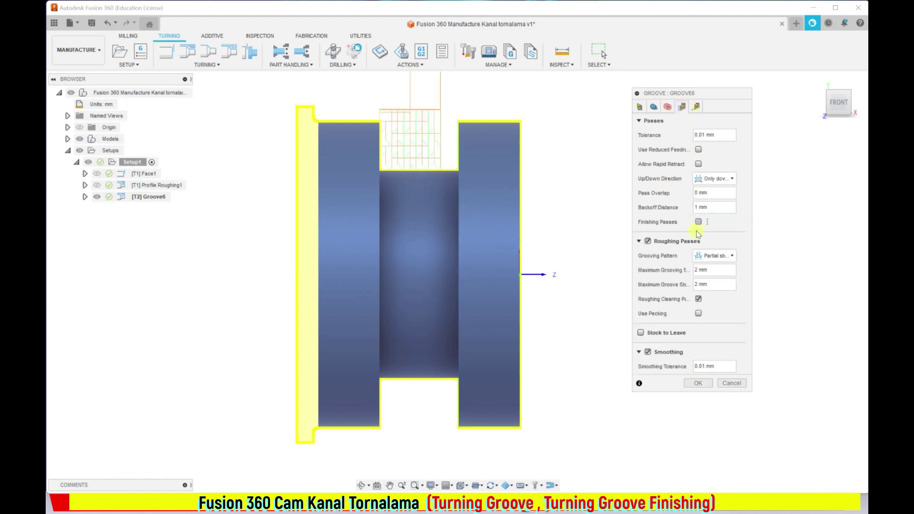
mouse_move(641, 332)
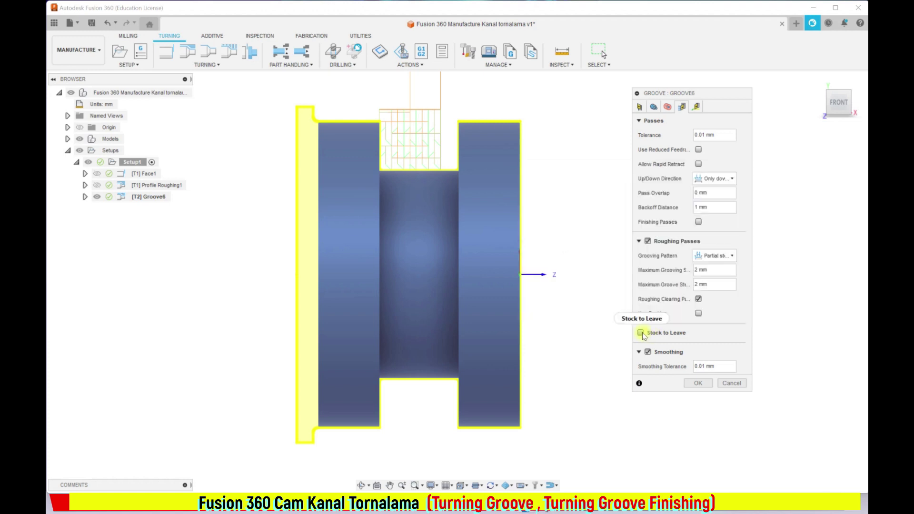
left_click(641, 333)
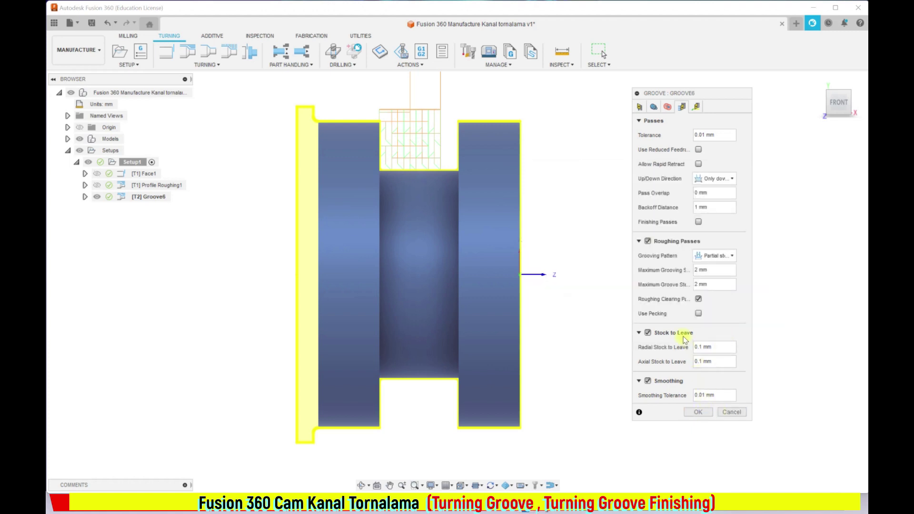
left_click(698, 412)
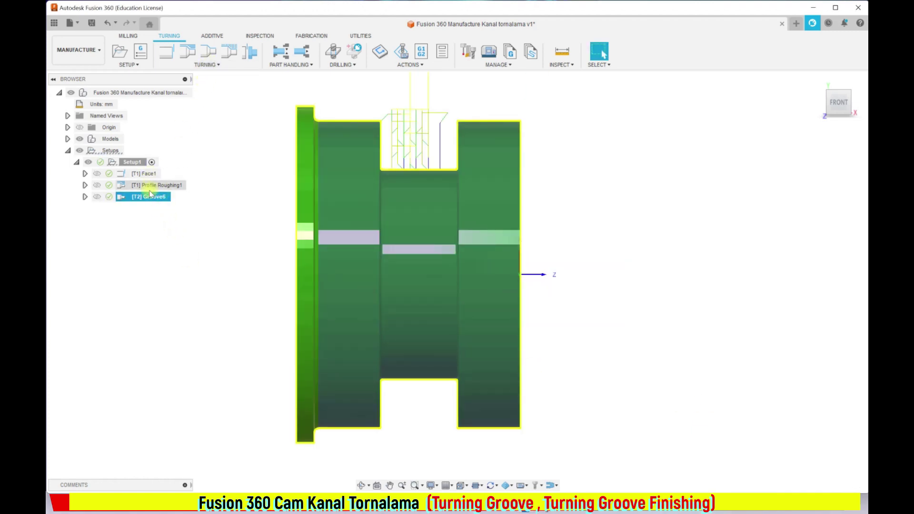
right_click(150, 199)
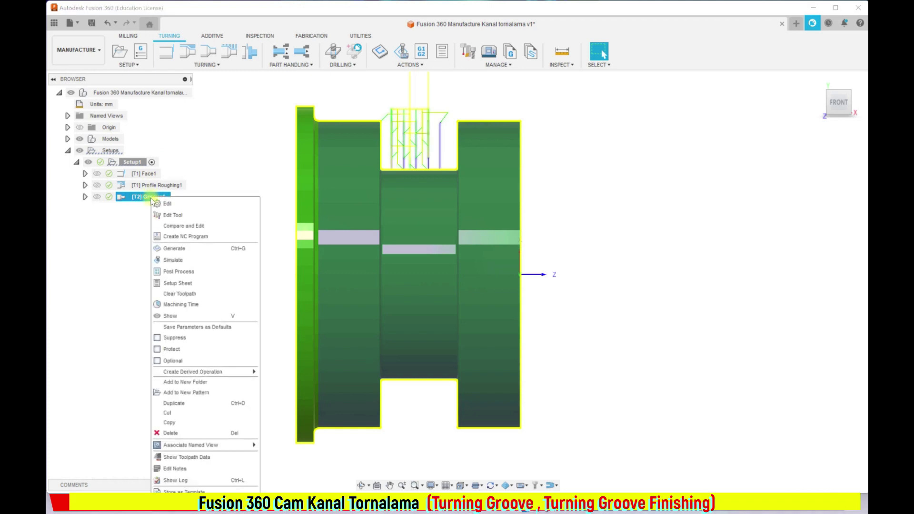
left_click(162, 261)
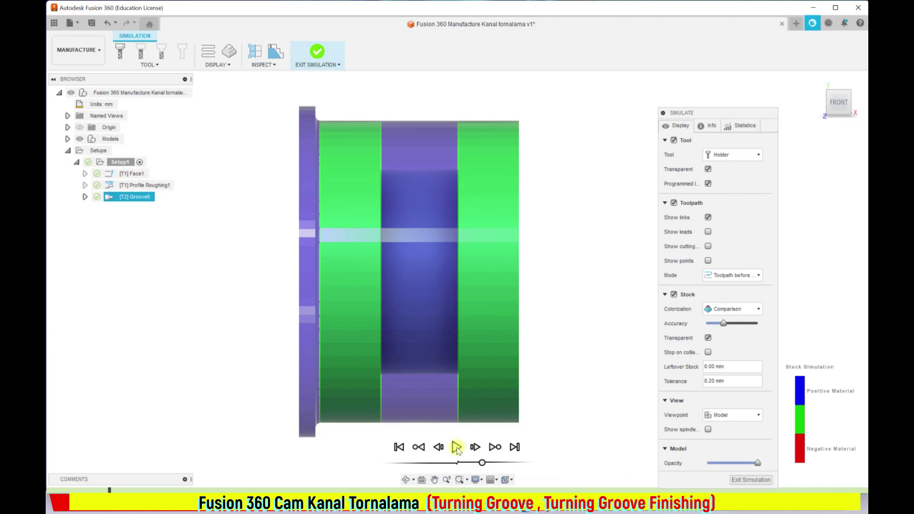
left_click(456, 447)
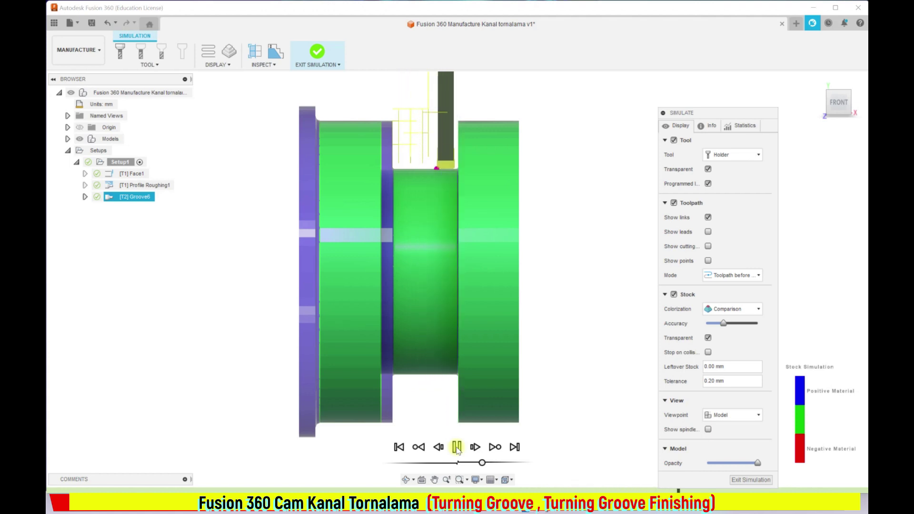
left_click(456, 447)
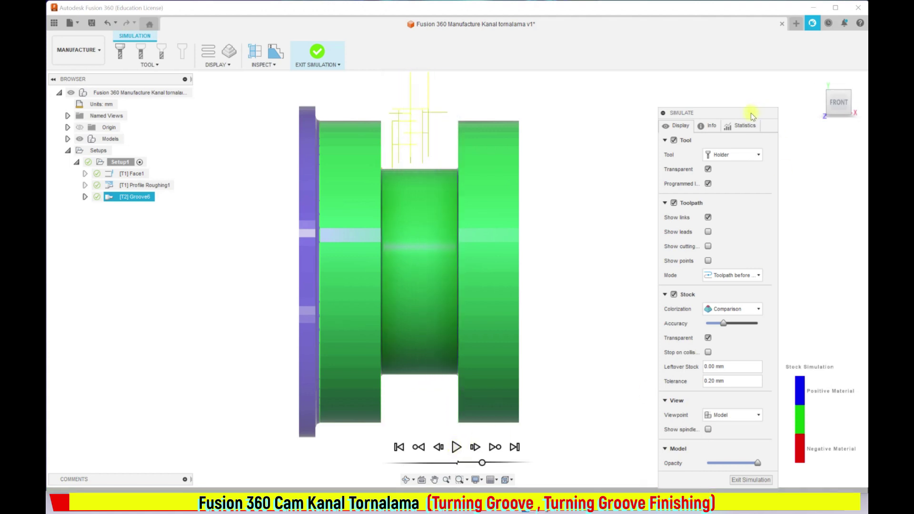
left_click_drag(756, 113, 751, 56)
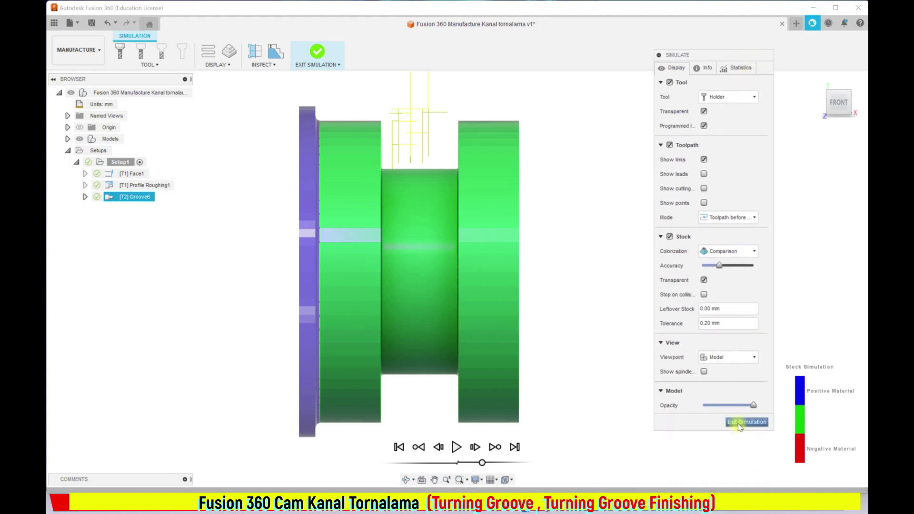
left_click(739, 423)
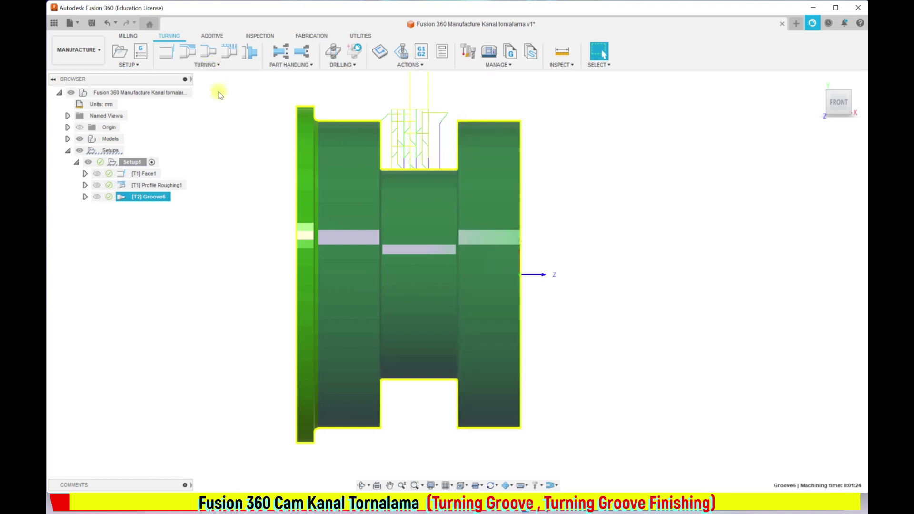
Step: Create a Groove Finishing operation using the '2 - Turning grooving' tool
left_click(216, 70)
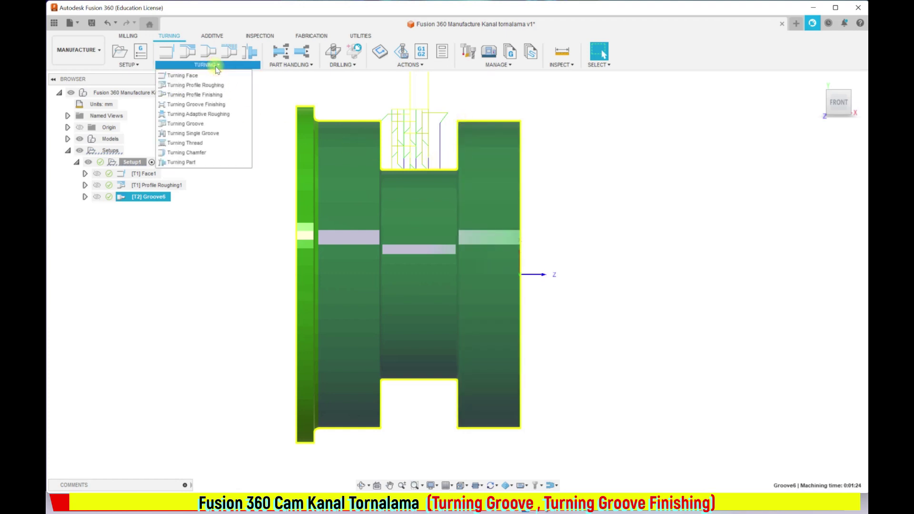
left_click(212, 104)
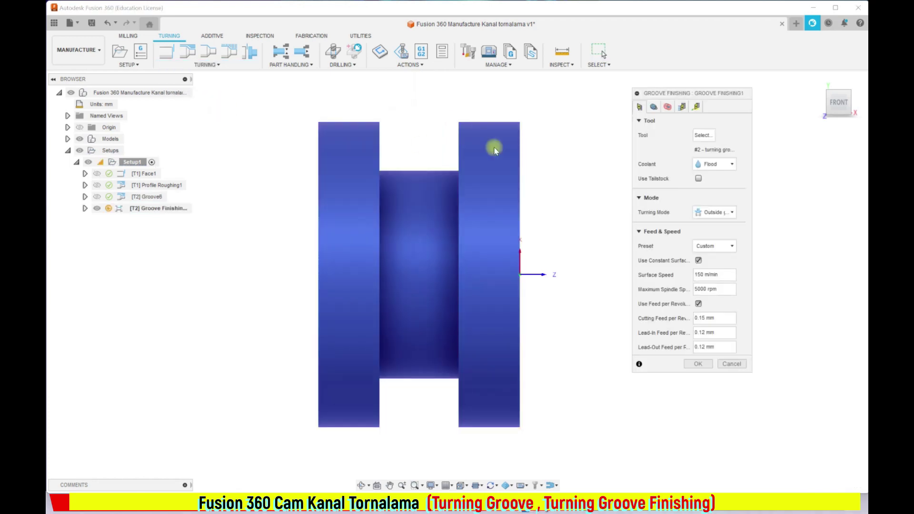
mouse_move(703, 136)
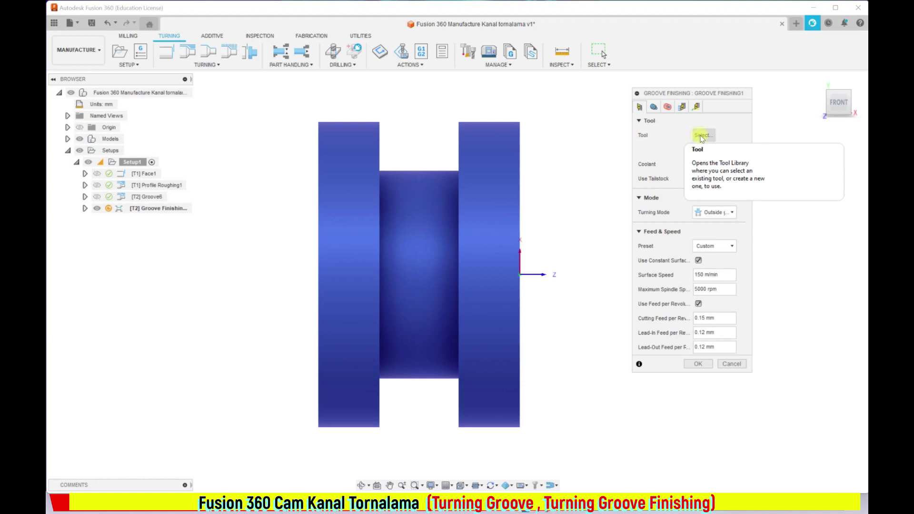
left_click(701, 136)
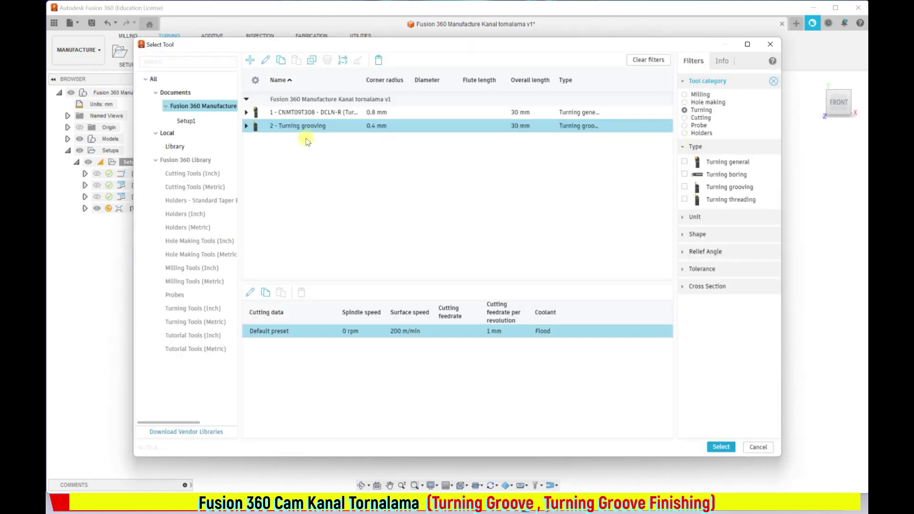
left_click(299, 128)
left_click(717, 453)
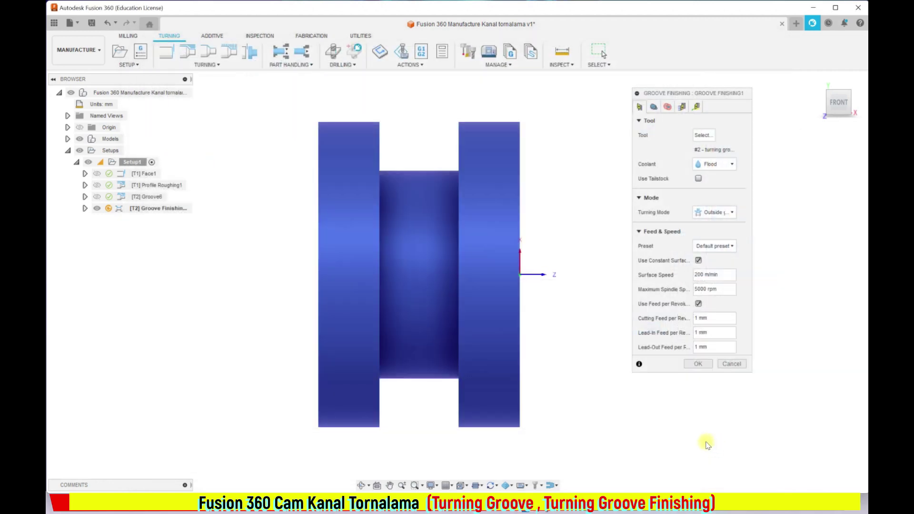
Step: Set maximum spindle speed 2500, cutting feed 0.15, and lead-in/lead-out feeds 0.12
mouse_move(714, 274)
left_click(722, 274)
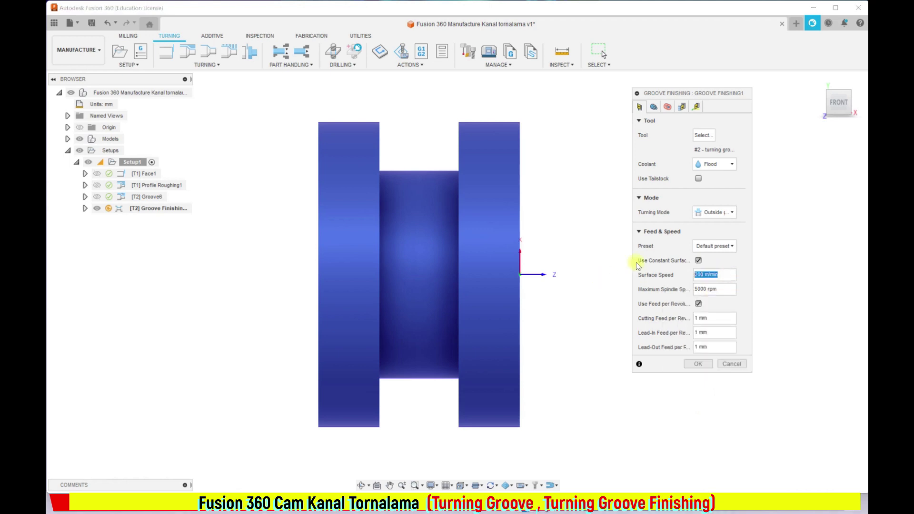
left_click(722, 289)
type("2500")
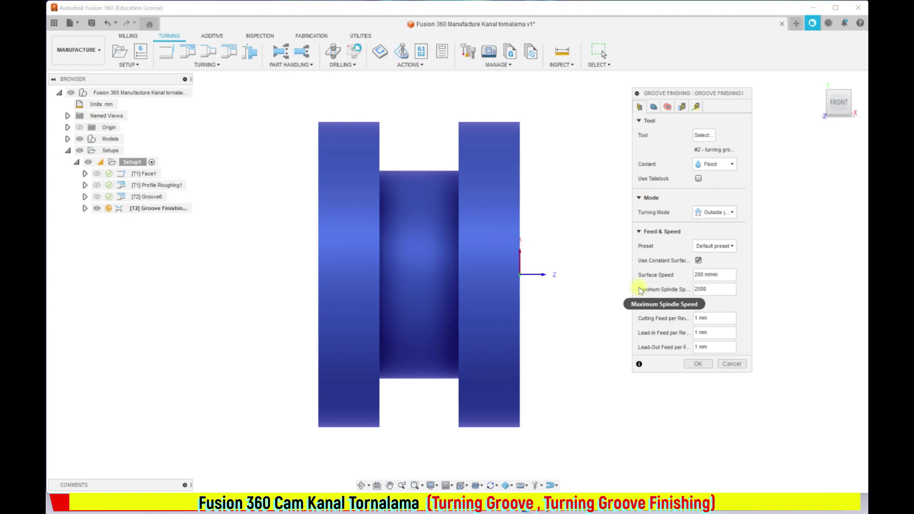
left_click(721, 318)
type("0.15")
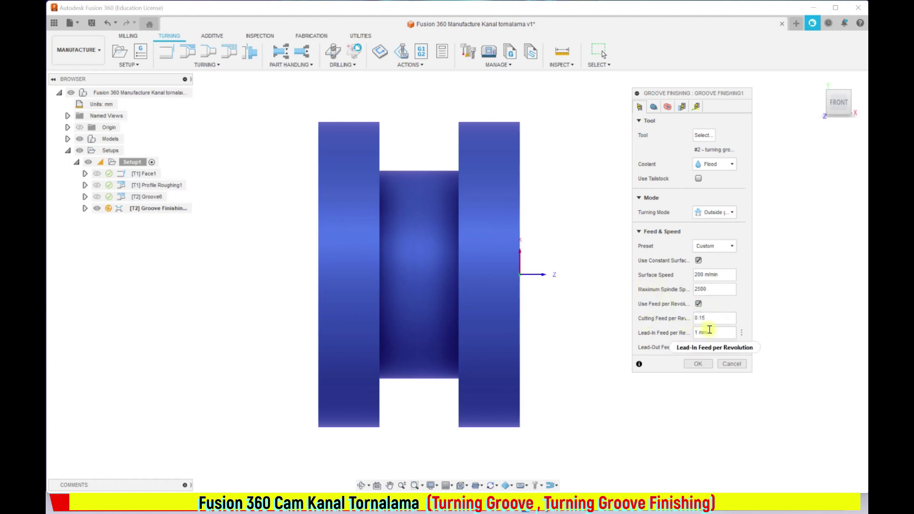
key("Tab")
type("0")
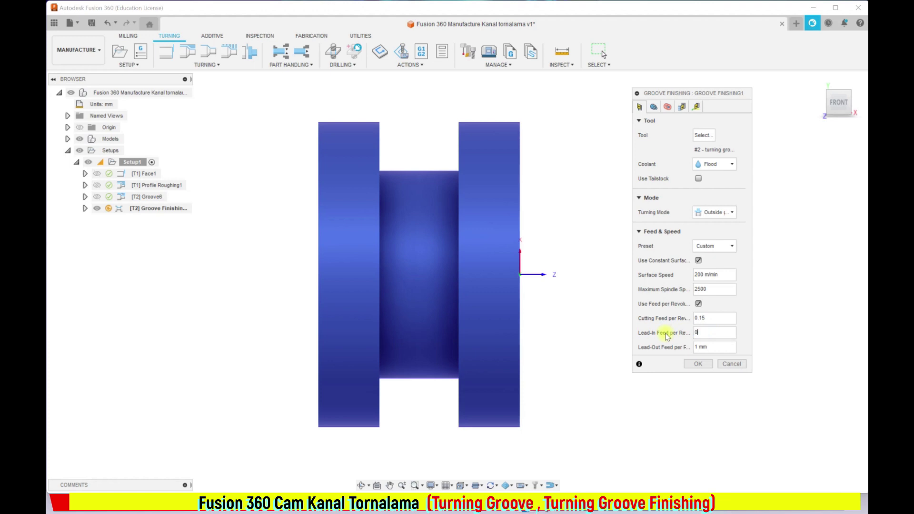
left_click(720, 347)
type("0.12")
left_click(653, 107)
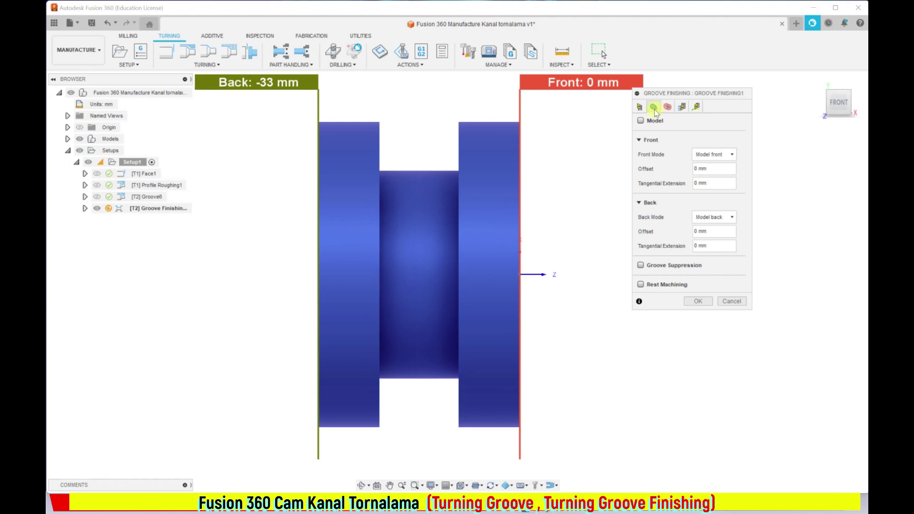
Step: Bound finishing between the groove wall edges (front -10 mm, back -23 mm) with rest machining on
left_click(718, 154)
left_click(716, 194)
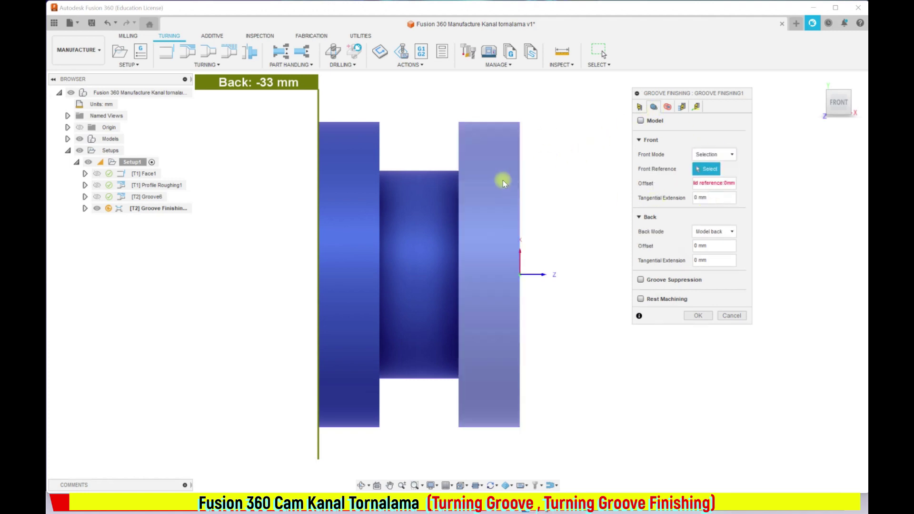
left_click(462, 141)
left_click(712, 233)
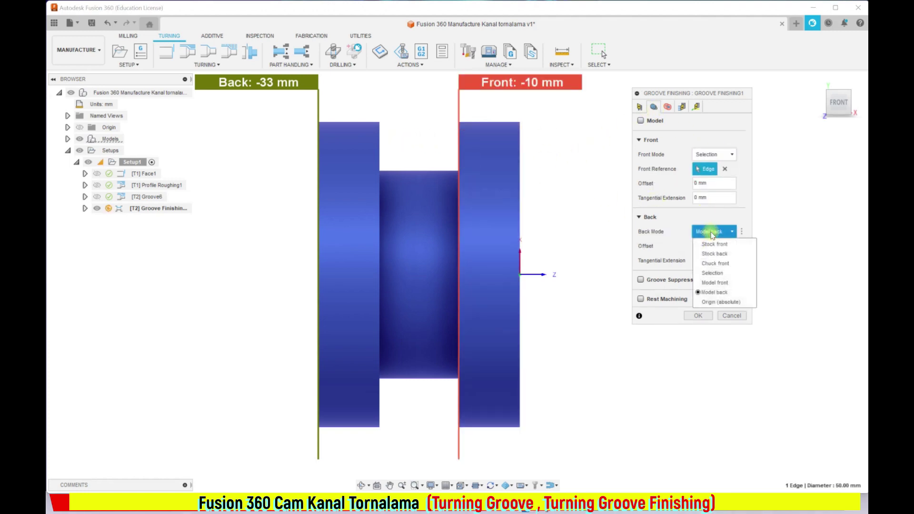
left_click(712, 273)
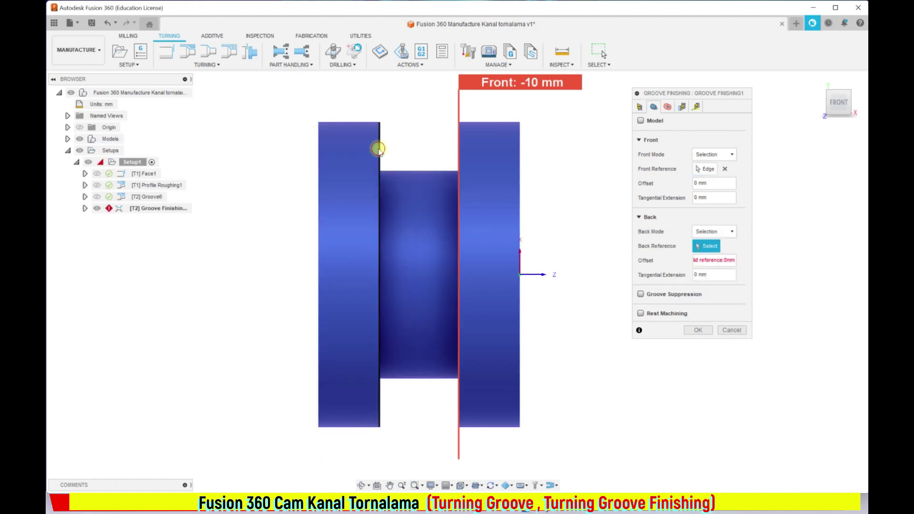
left_click(378, 149)
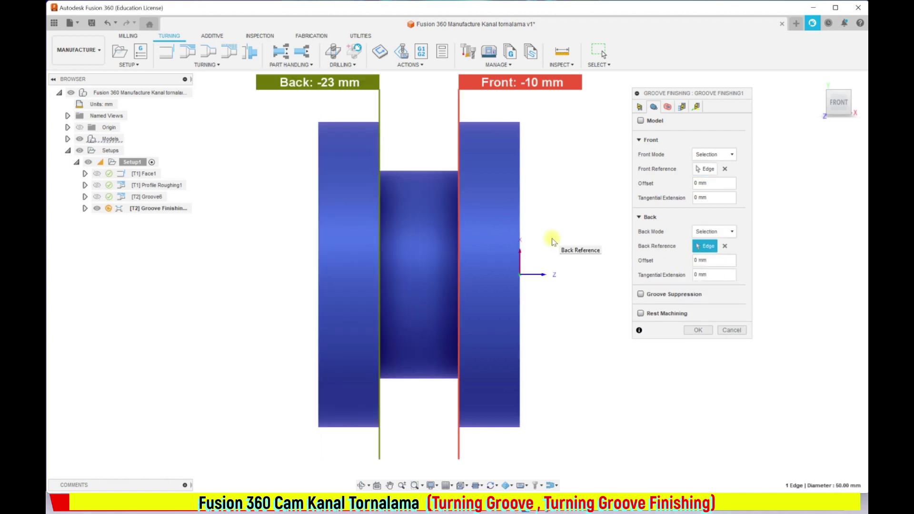
left_click(640, 313)
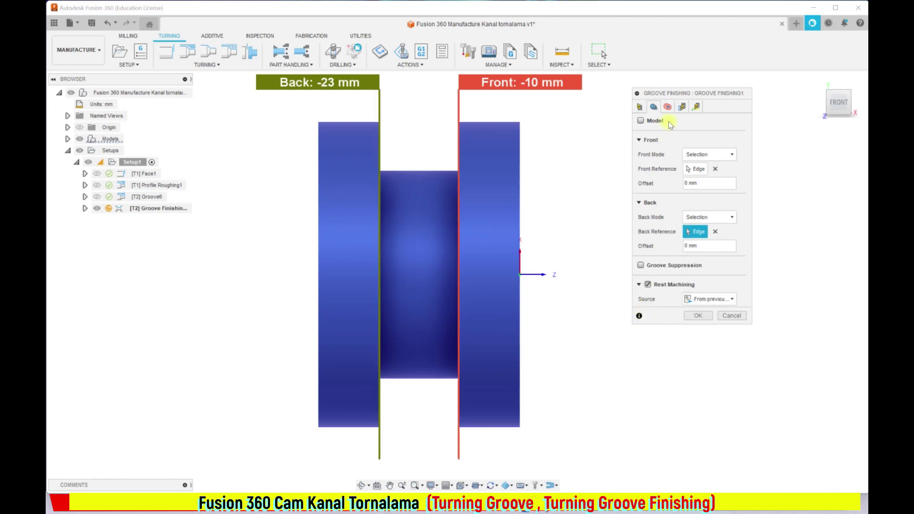
left_click(668, 109)
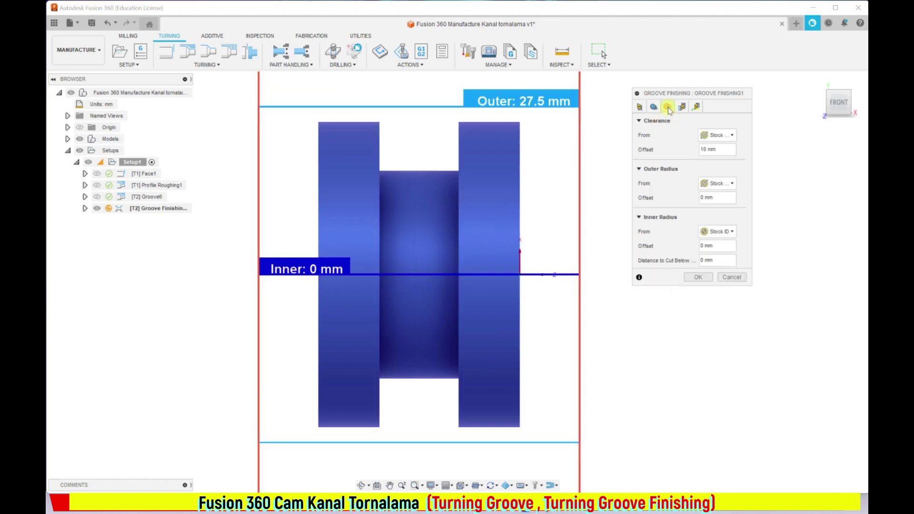
Step: Review the Passes and Linking settings and generate the Groove Finishing1 toolpath
left_click(682, 107)
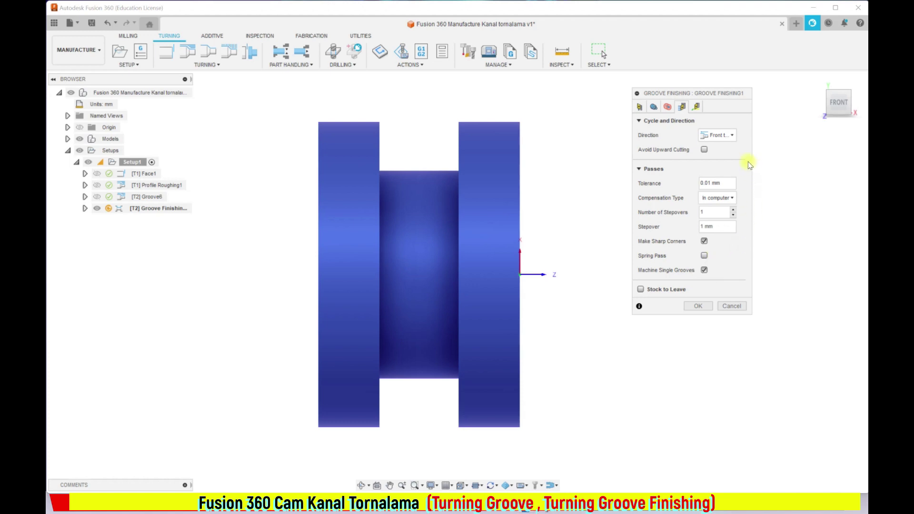
left_click(696, 107)
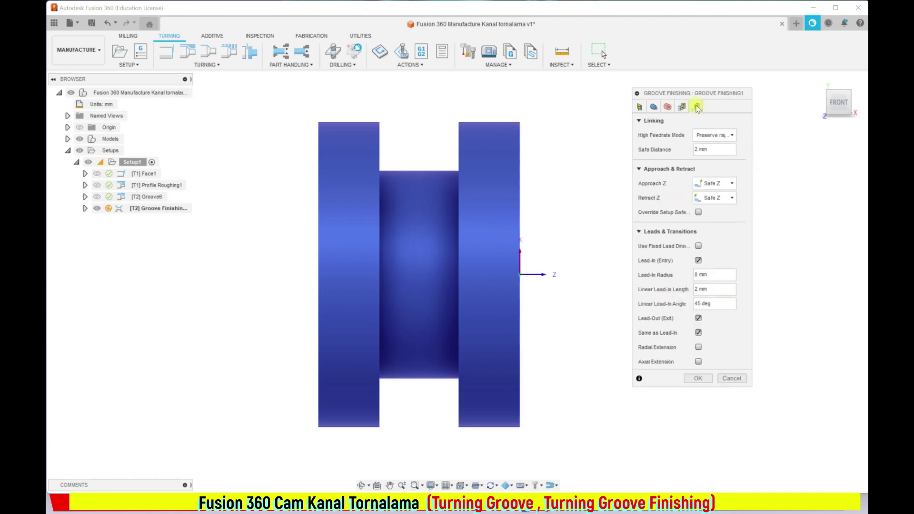
left_click(695, 379)
right_click(151, 210)
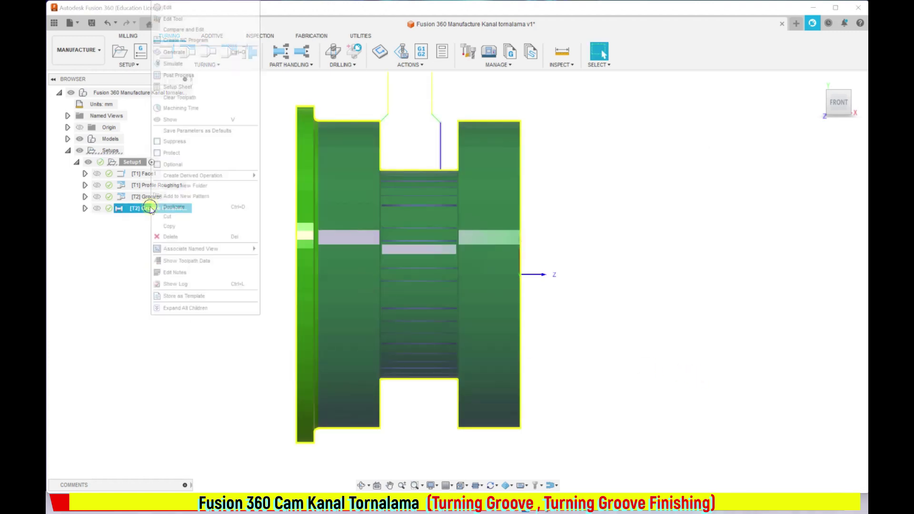
left_click(163, 67)
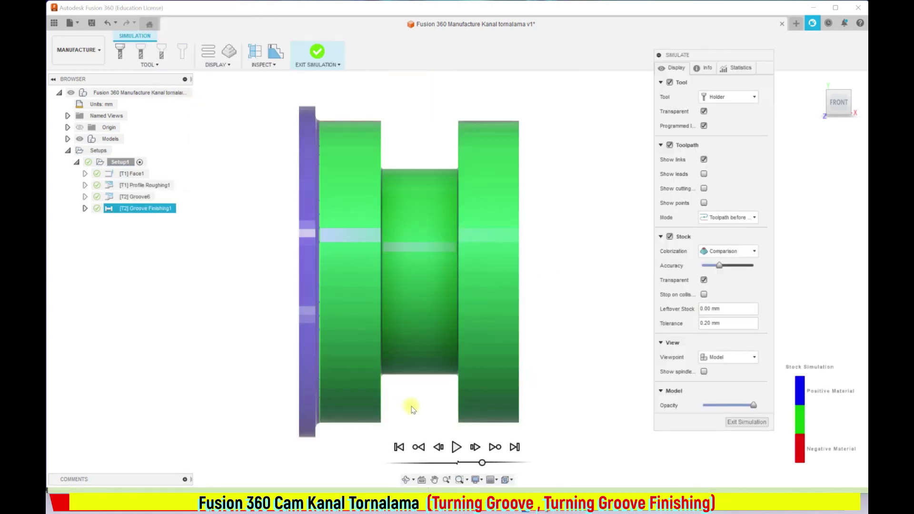
left_click(457, 448)
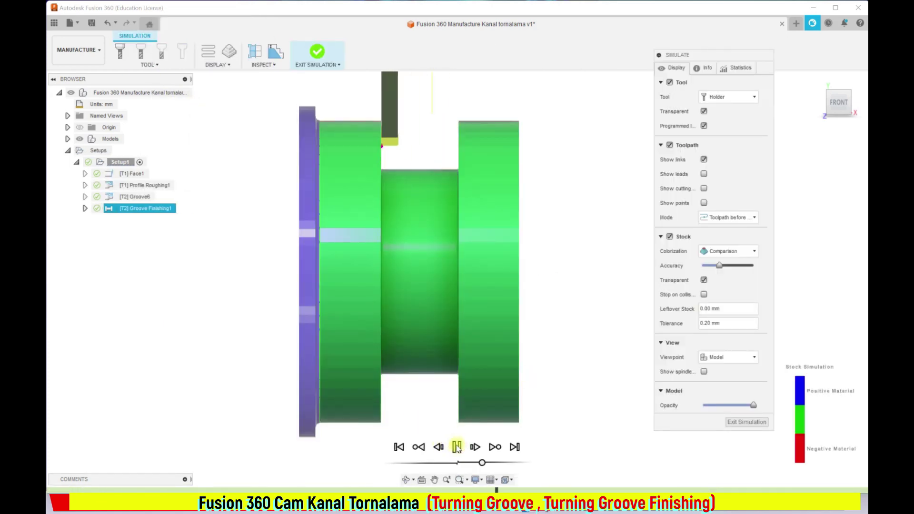
left_click(457, 447)
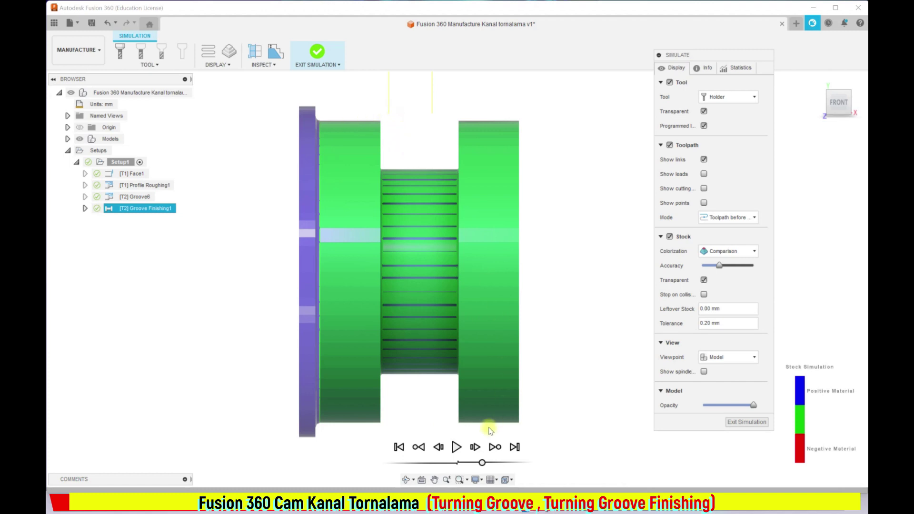
left_click(476, 448)
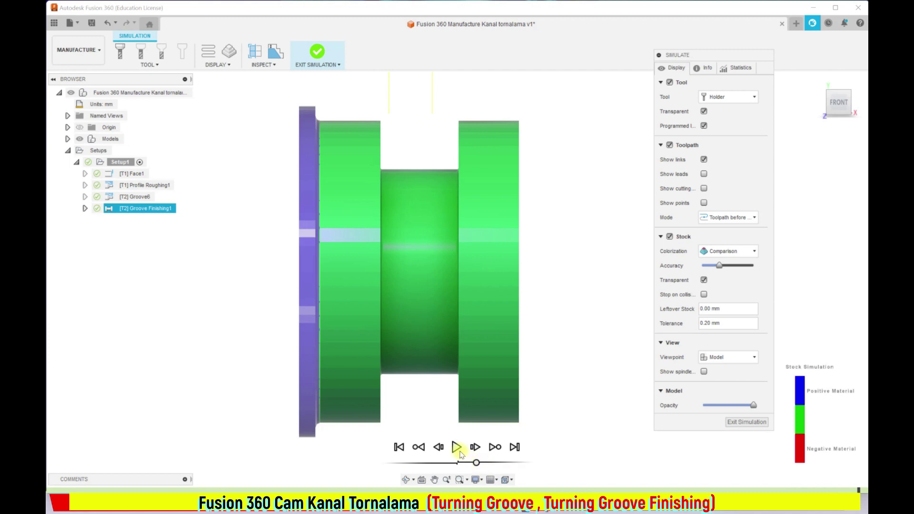
left_click(457, 447)
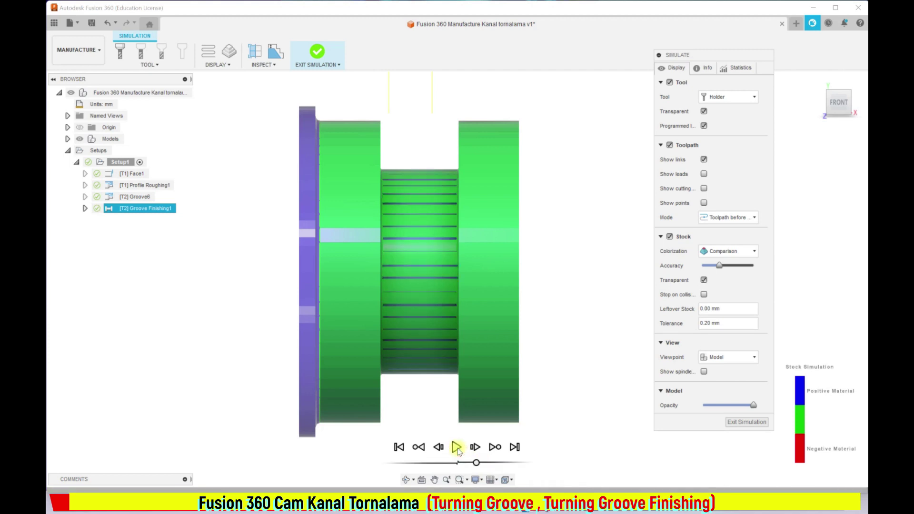
left_click(495, 447)
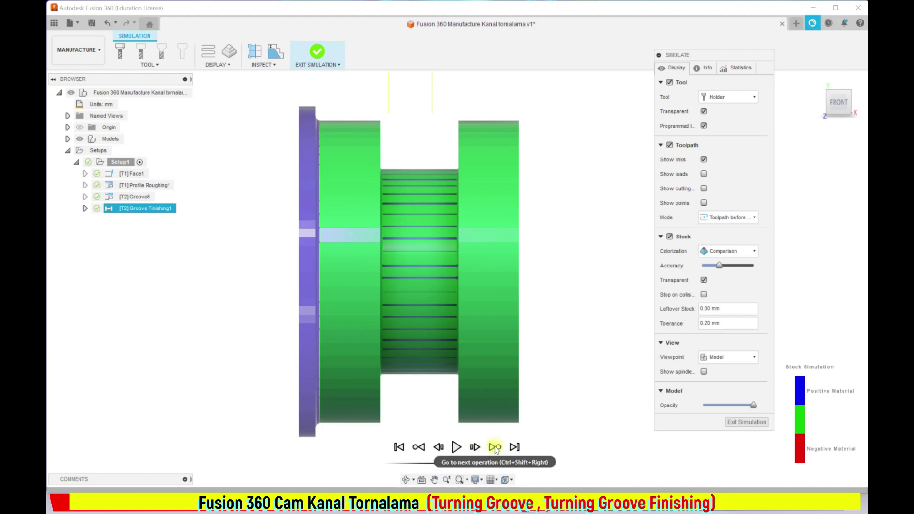
left_click(457, 448)
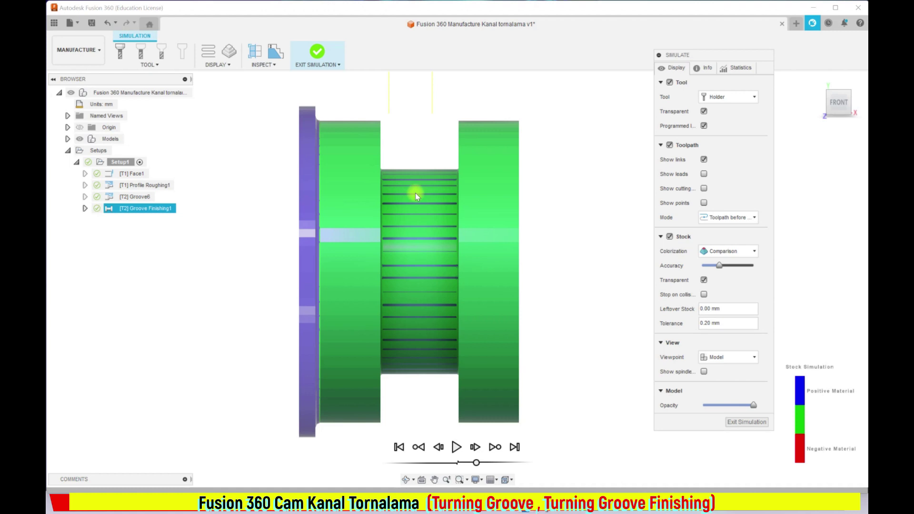
left_click(317, 54)
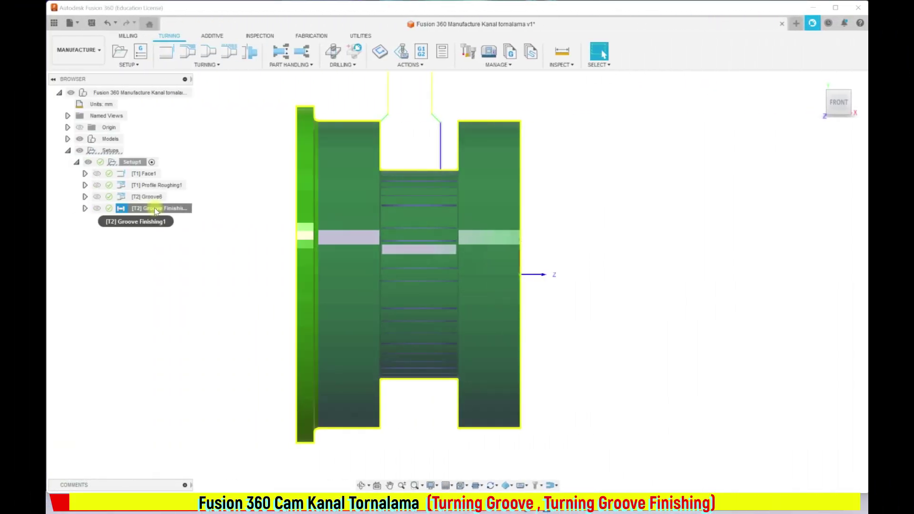
Step: Turn on Avoid Upward Cutting for Groove Finishing1 and regenerate its toolpath
right_click(156, 211)
left_click(167, 11)
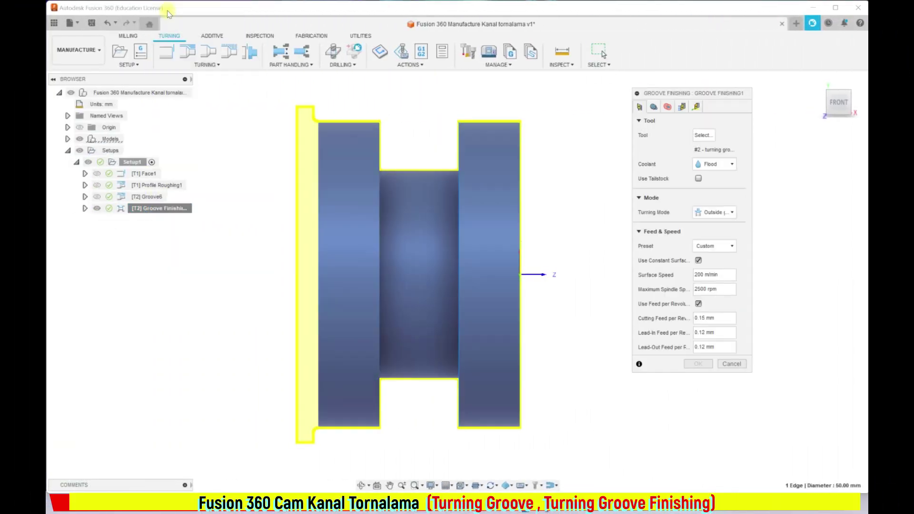
left_click(682, 107)
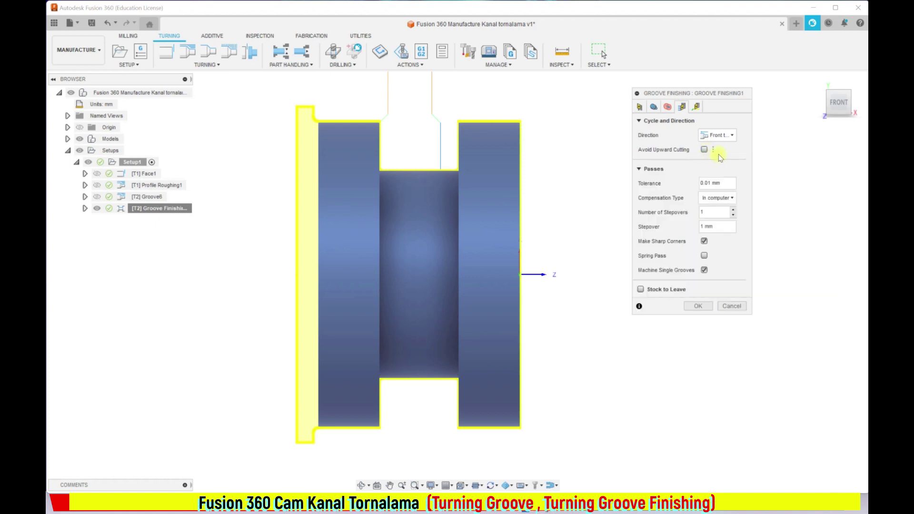
mouse_move(704, 150)
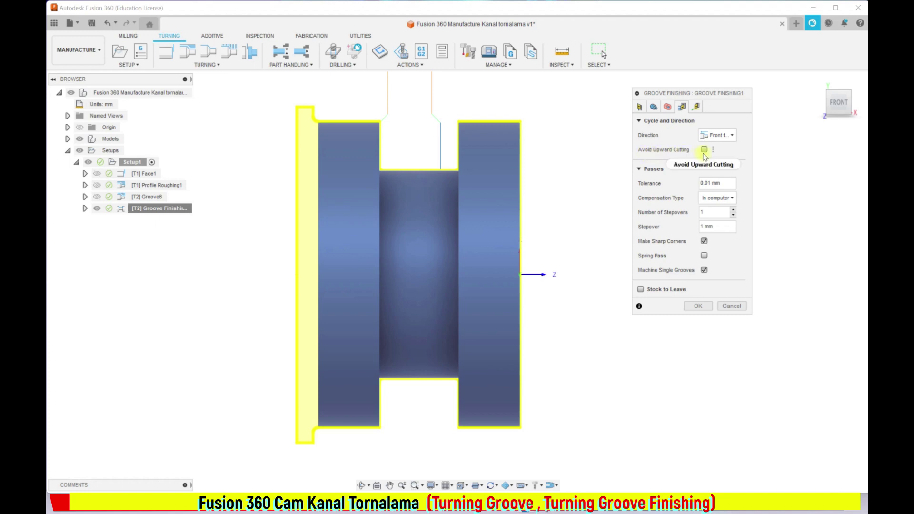
left_click(704, 150)
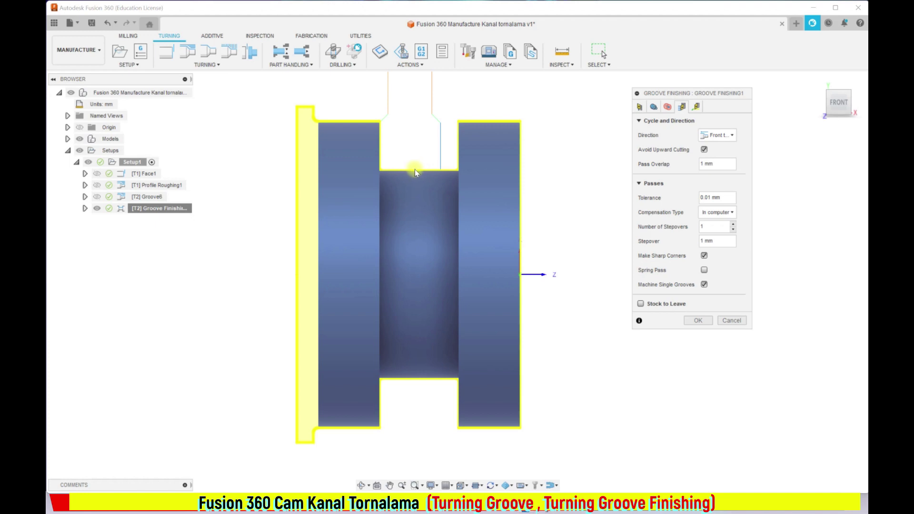
left_click(696, 323)
right_click(146, 212)
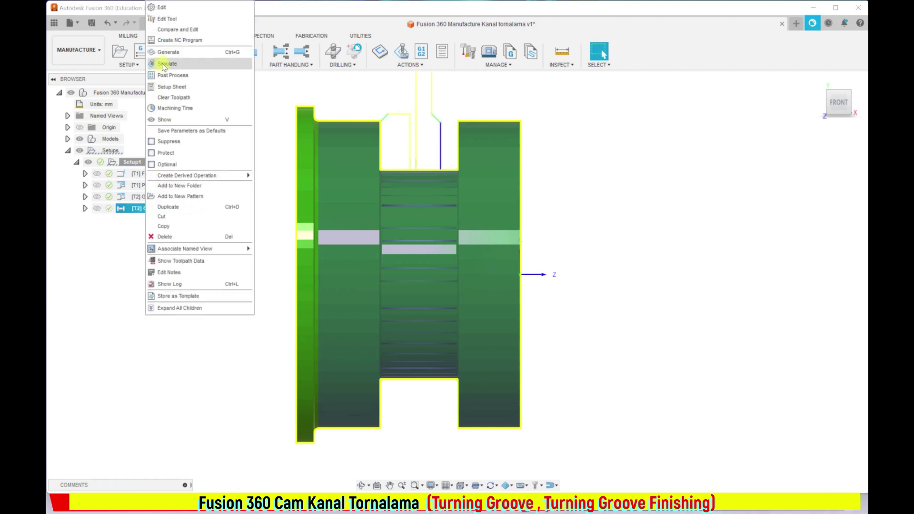
left_click(164, 63)
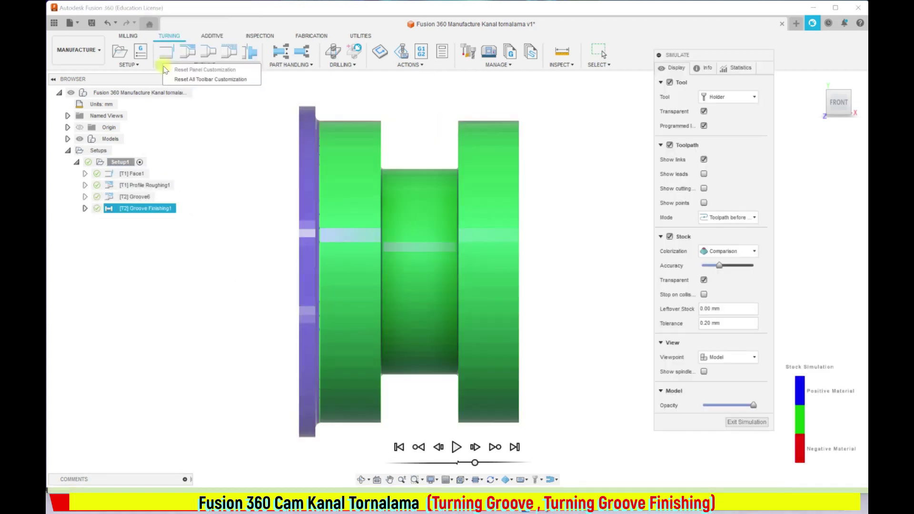
left_click(456, 448)
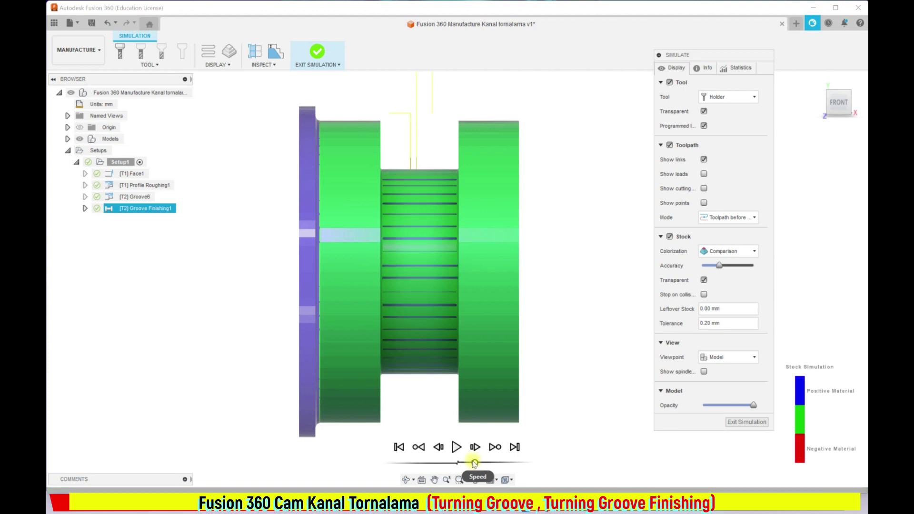
left_click(738, 423)
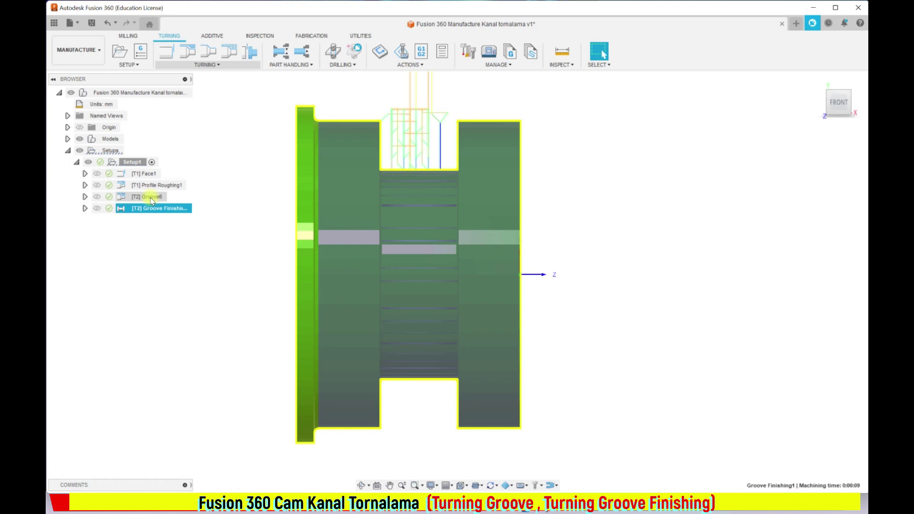
Step: Simulate Groove6 and Groove Finishing1 together, playing through until the groove is finished
left_click(151, 199, "ctrl")
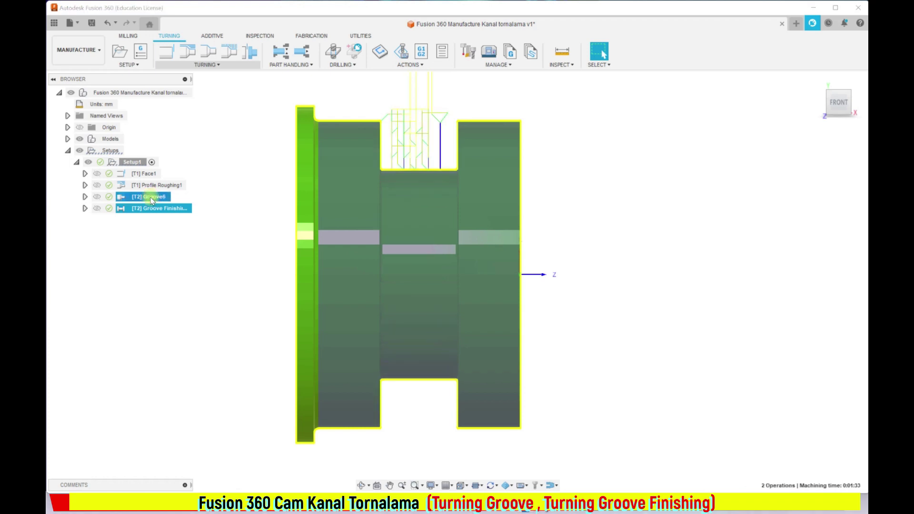
right_click(152, 200)
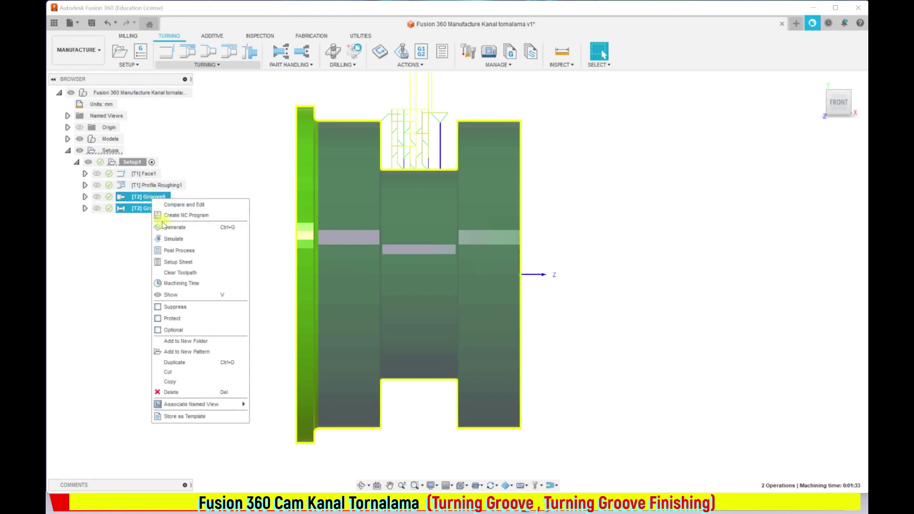
left_click(168, 239)
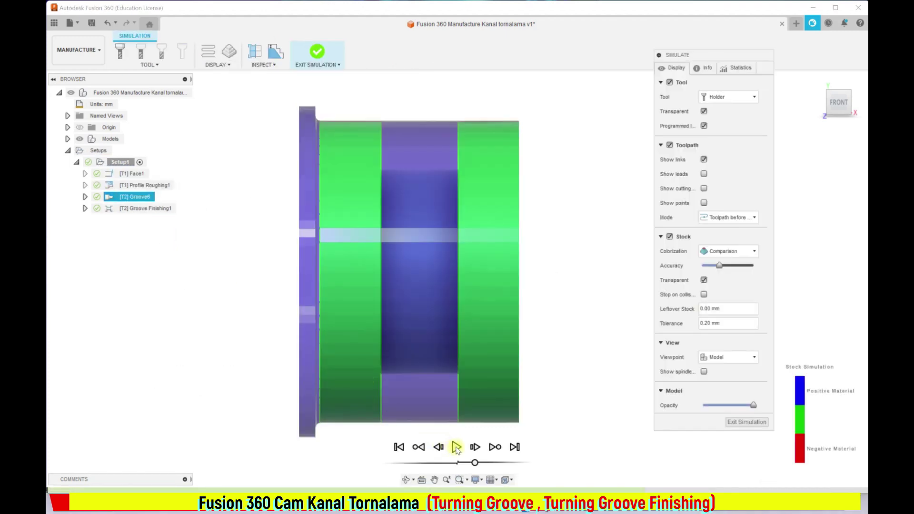
left_click_drag(475, 463, 482, 463)
left_click(457, 448)
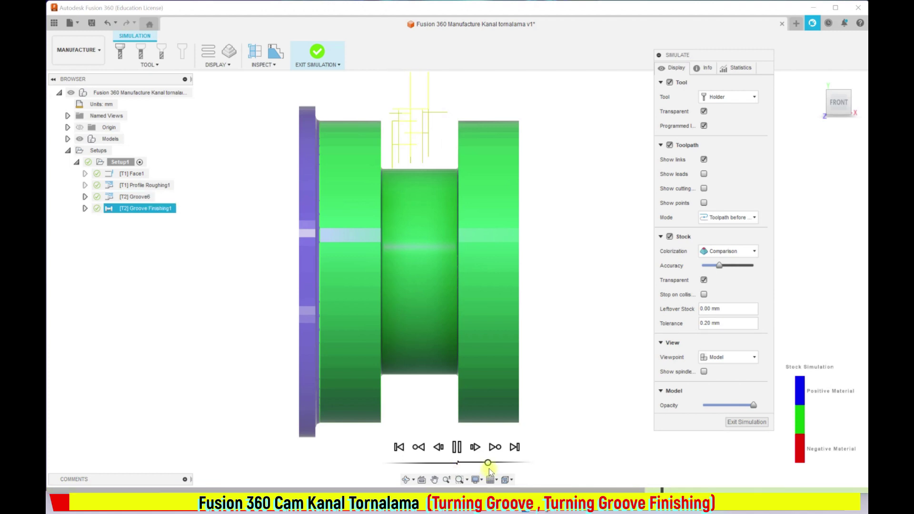
left_click_drag(488, 462, 481, 462)
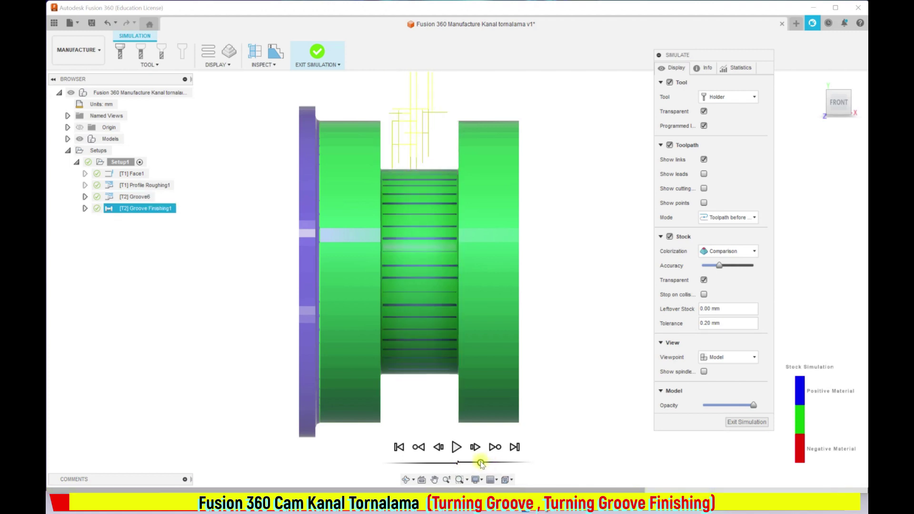
left_click(458, 450)
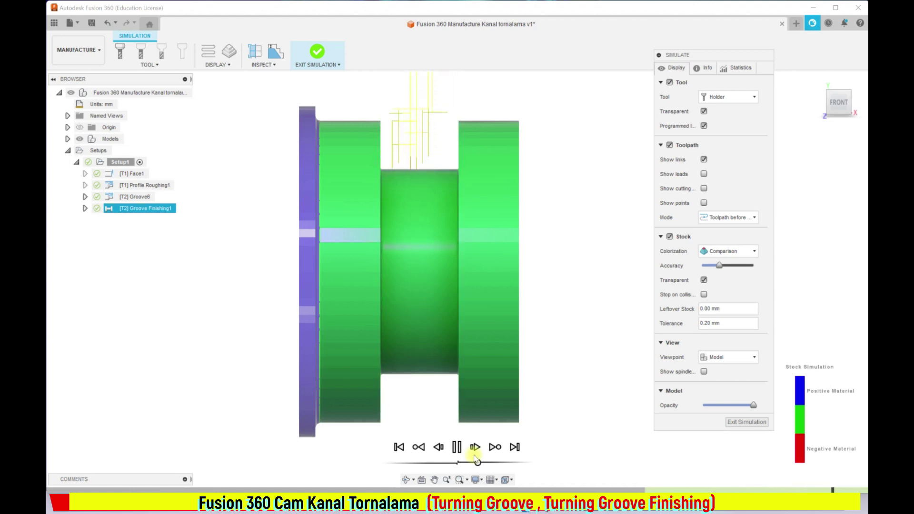
left_click(477, 461)
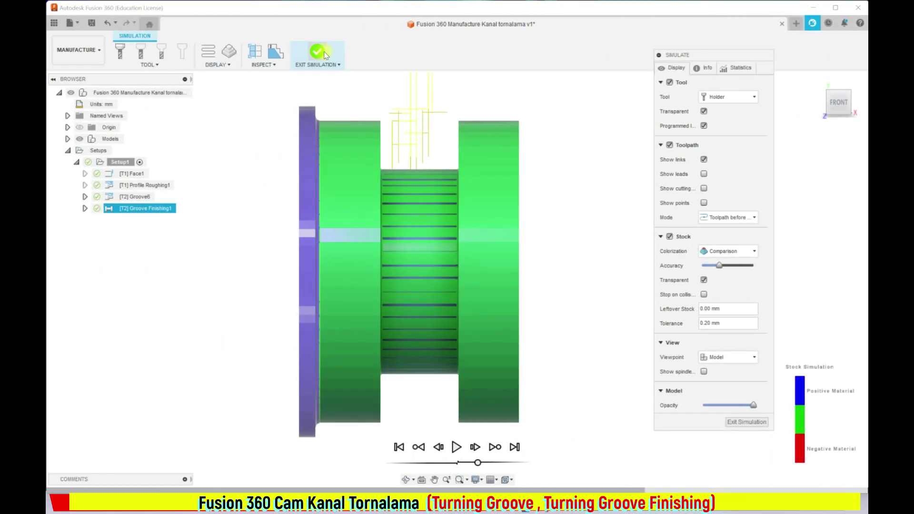
Step: Exit the combined groove simulation
left_click(317, 53)
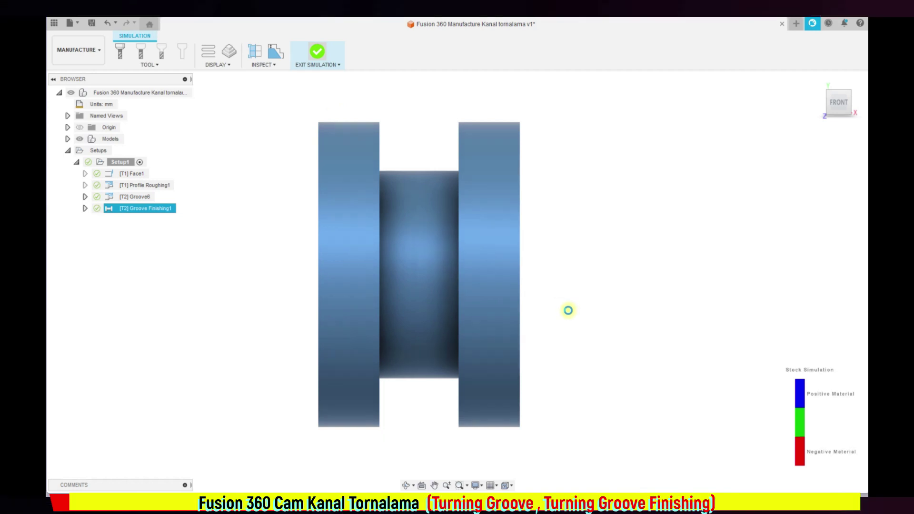